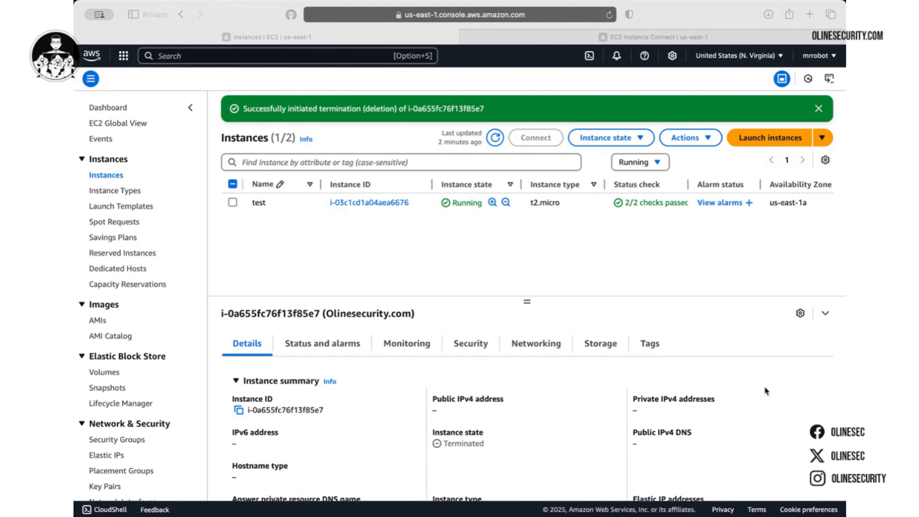
Go back through Console Home and reopen EC2 from Recently visited to view its dashboard
{"action": "left_click", "coordinate": [821, 420]}
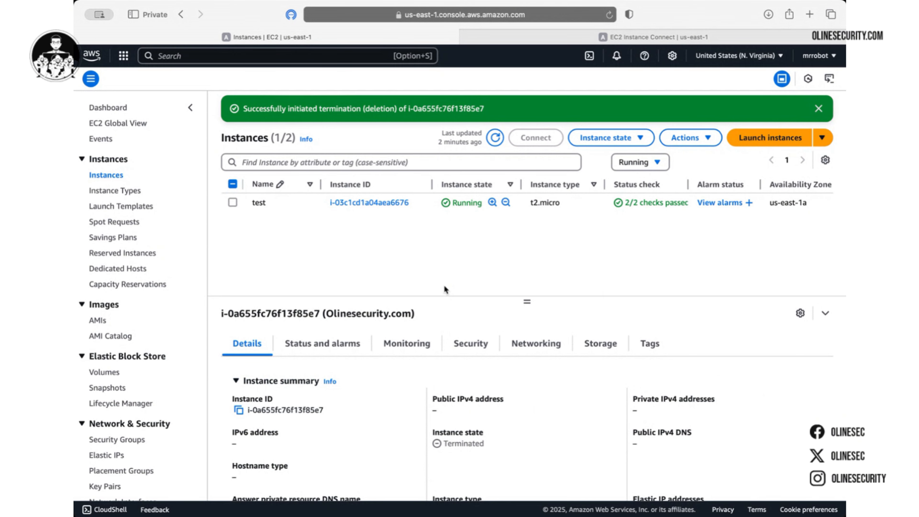
{"action": "left_click", "coordinate": [111, 104]}
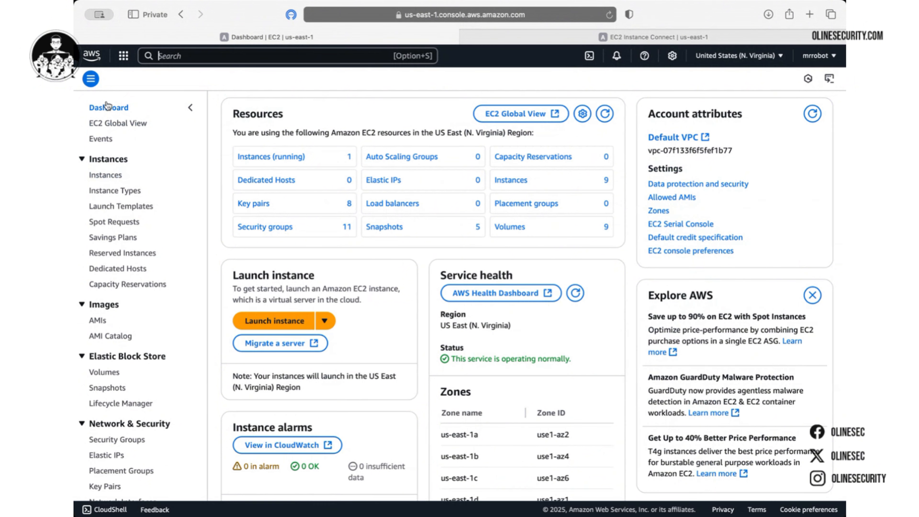
{"action": "left_click", "coordinate": [101, 55]}
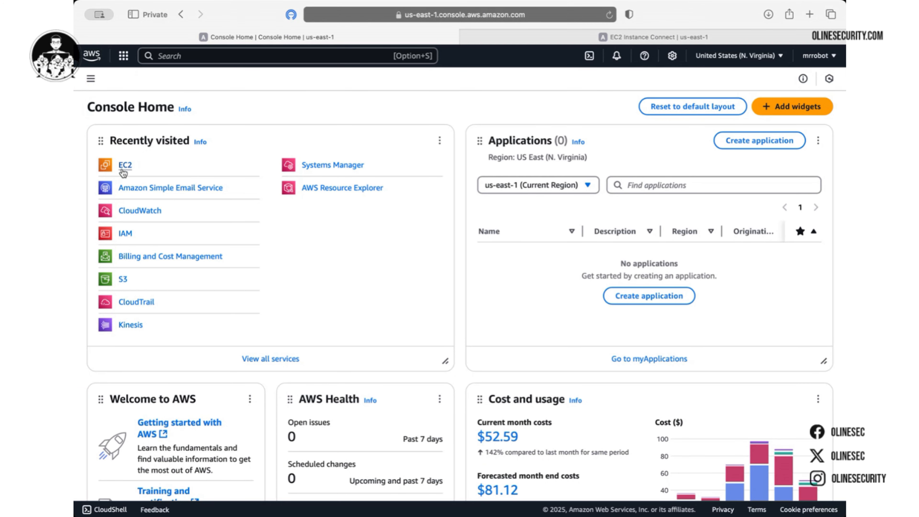
{"action": "left_click", "coordinate": [125, 56]}
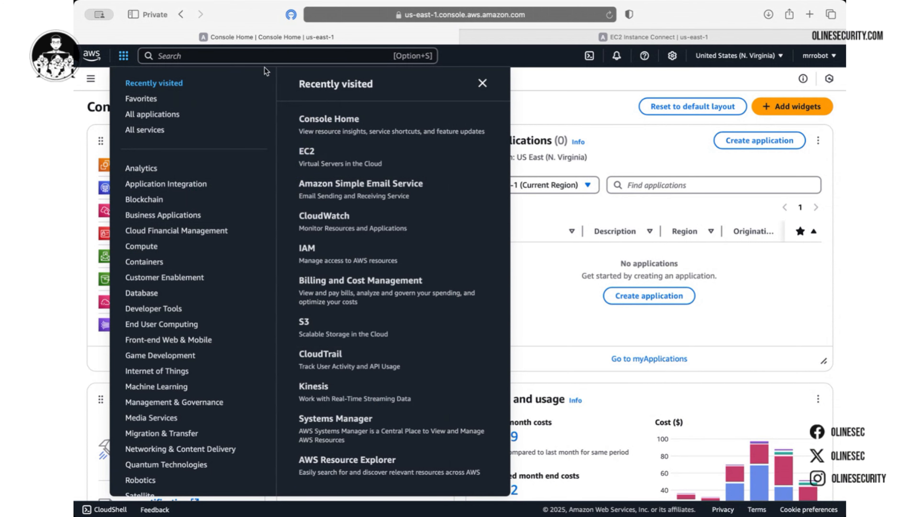
{"action": "left_click", "coordinate": [307, 151]}
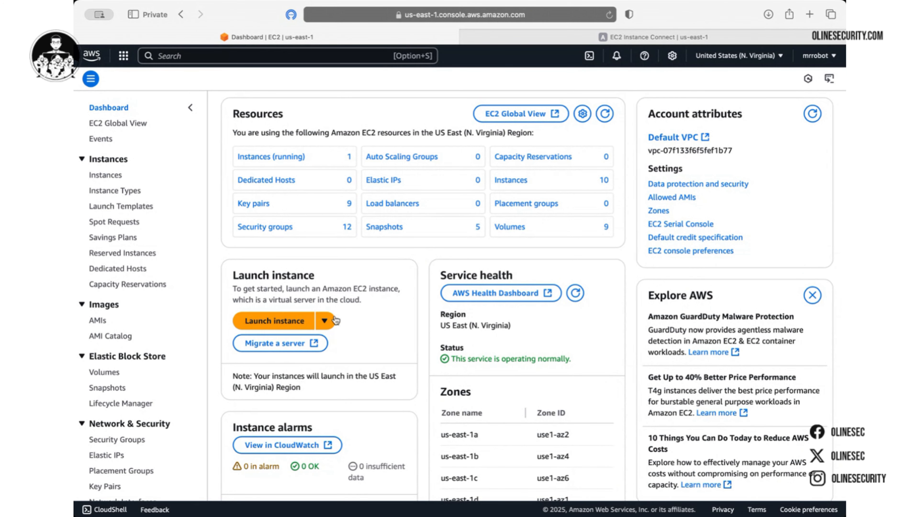
Filter the Instances list to Running so only the t2.micro instance 'test' shows
{"action": "left_click", "coordinate": [285, 326]}
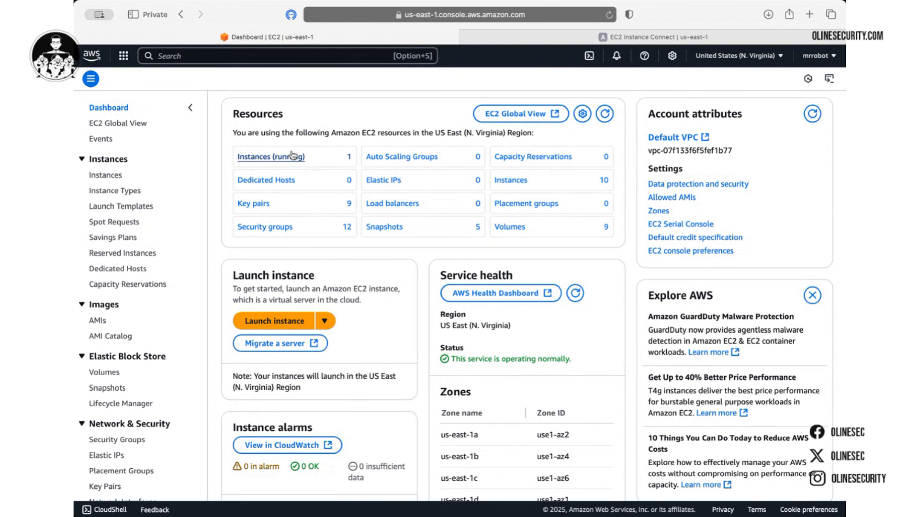
{"action": "left_click", "coordinate": [106, 177]}
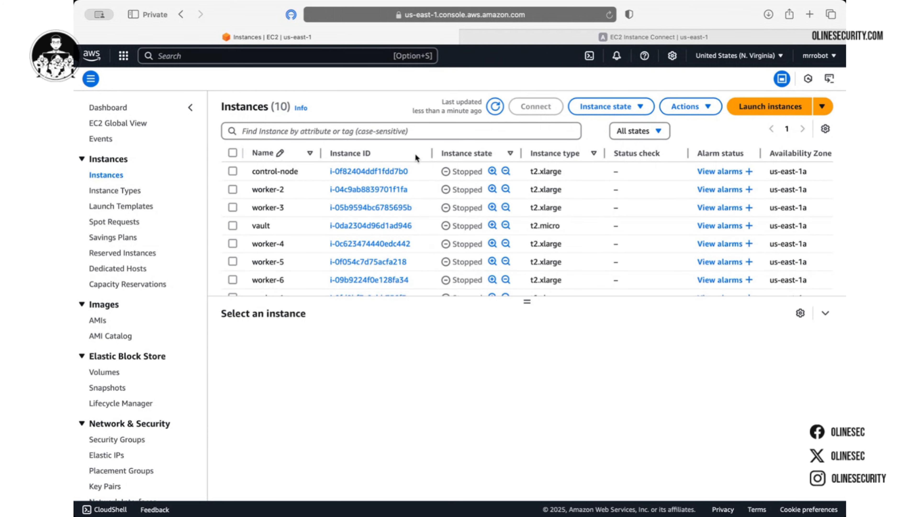
{"action": "left_click", "coordinate": [660, 131]}
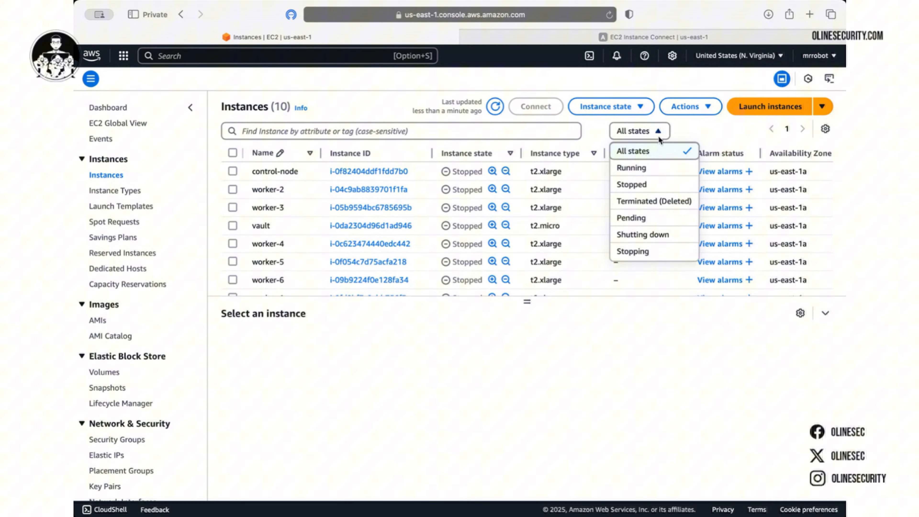
{"action": "left_click", "coordinate": [650, 168]}
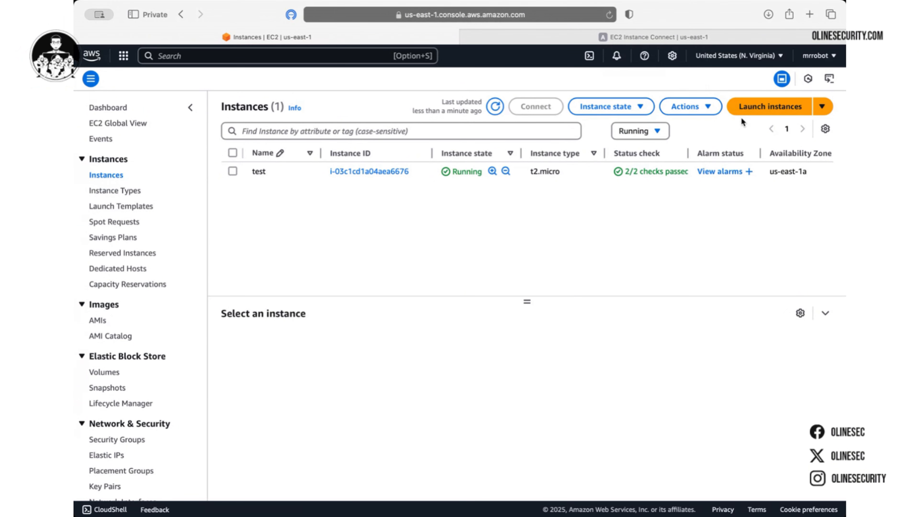
Start a new instance launch named 'olinesecurity', keeping the number of instances at 1
{"action": "left_click", "coordinate": [782, 109]}
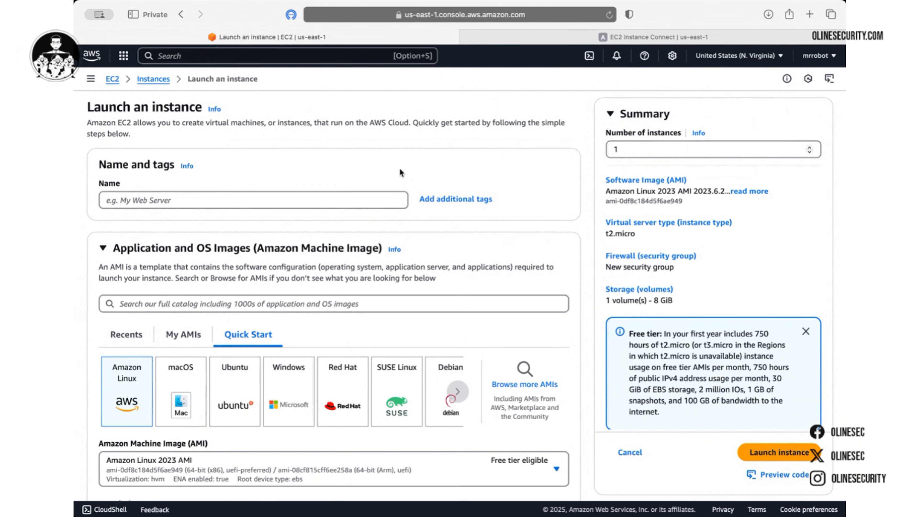
{"action": "scroll", "coordinate": [400, 173], "scroll_direction": "down", "scroll_amount": 2}
{"action": "left_click", "coordinate": [371, 170]}
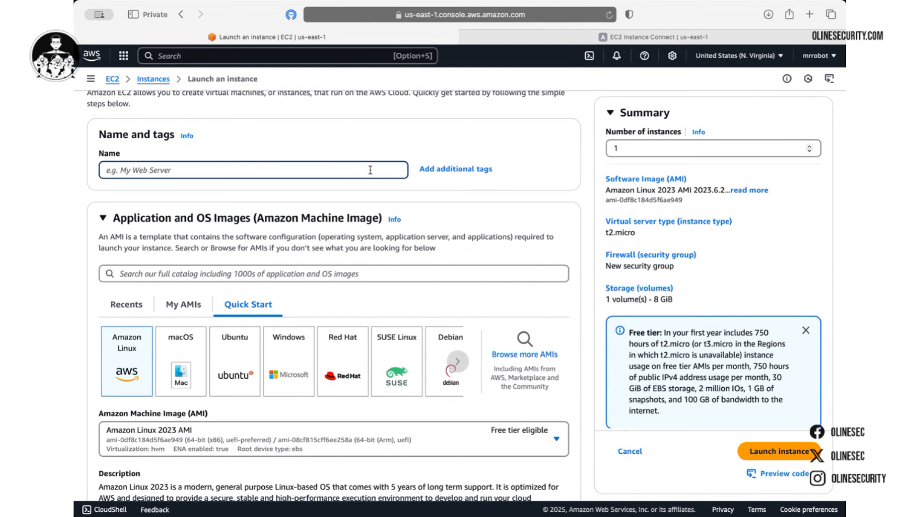
{"action": "type", "text": "olinesecurity"}
{"action": "left_click", "coordinate": [611, 147]}
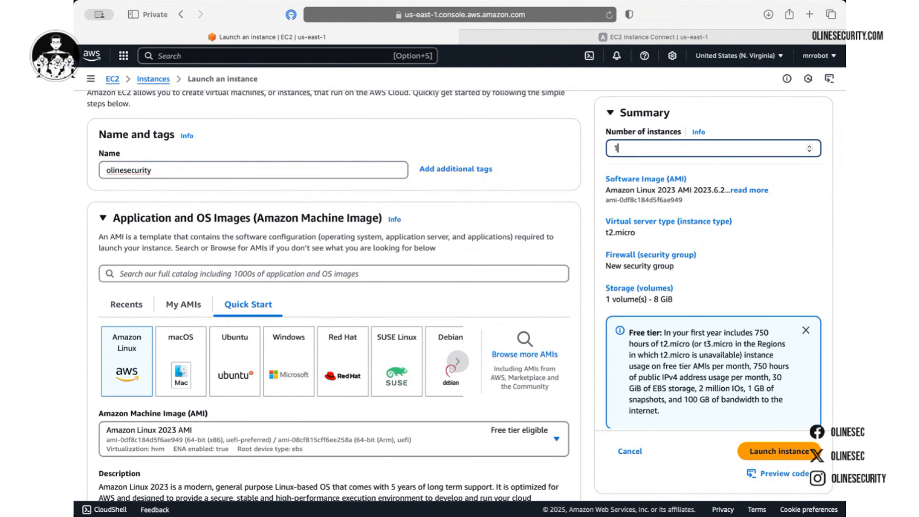
{"action": "type", "text": "000"}
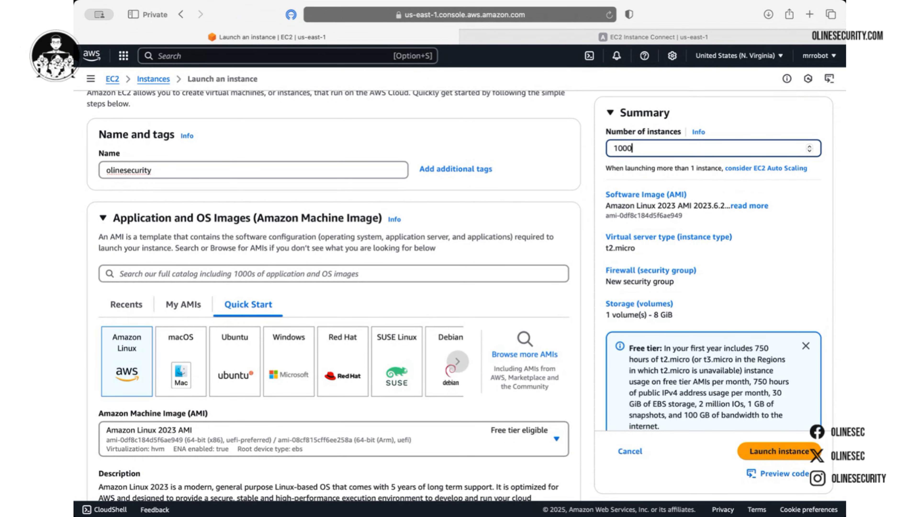
{"action": "key", "text": "BackSpace"}
{"action": "key", "text": "BackSpace"}
{"action": "key", "text": "BackSpace"}
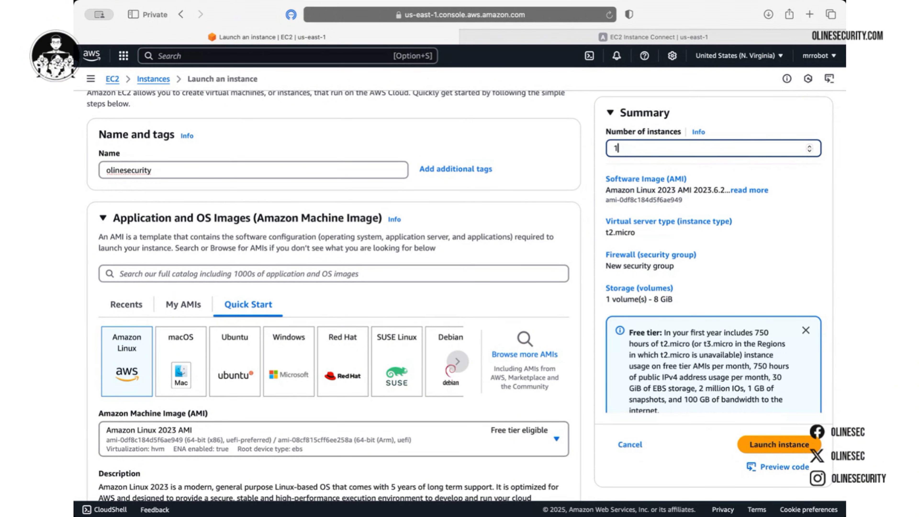
{"action": "scroll", "coordinate": [536, 174], "scroll_direction": "down", "scroll_amount": 3}
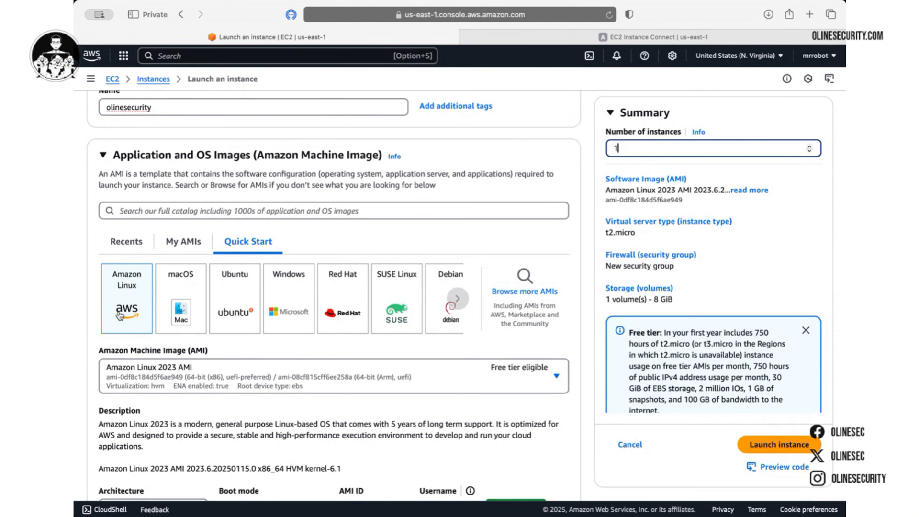
{"action": "scroll", "coordinate": [123, 335], "scroll_direction": "down", "scroll_amount": 2}
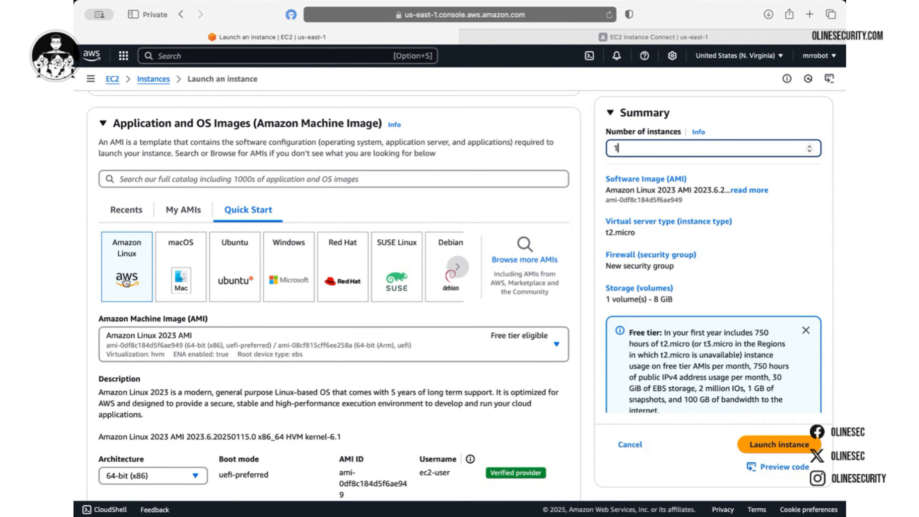
{"action": "scroll", "coordinate": [124, 278], "scroll_direction": "down", "scroll_amount": 3}
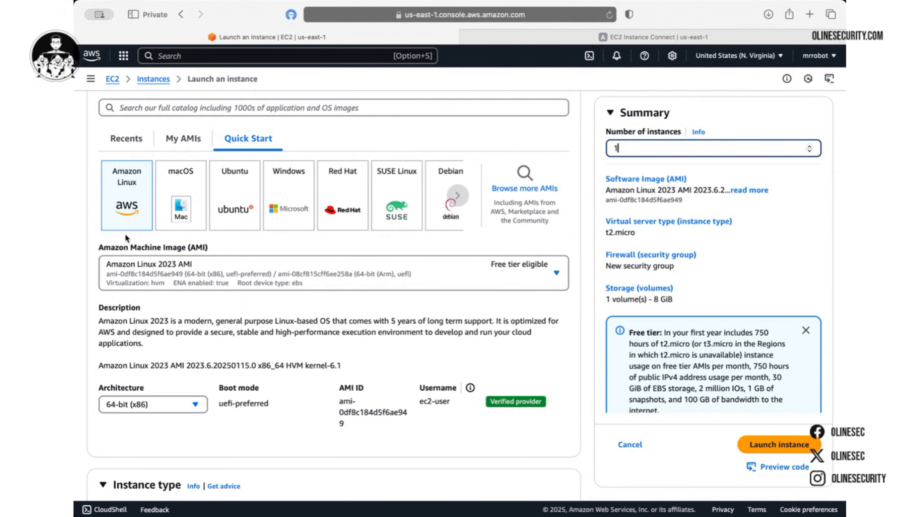
{"action": "scroll", "coordinate": [167, 322], "scroll_direction": "down", "scroll_amount": 4}
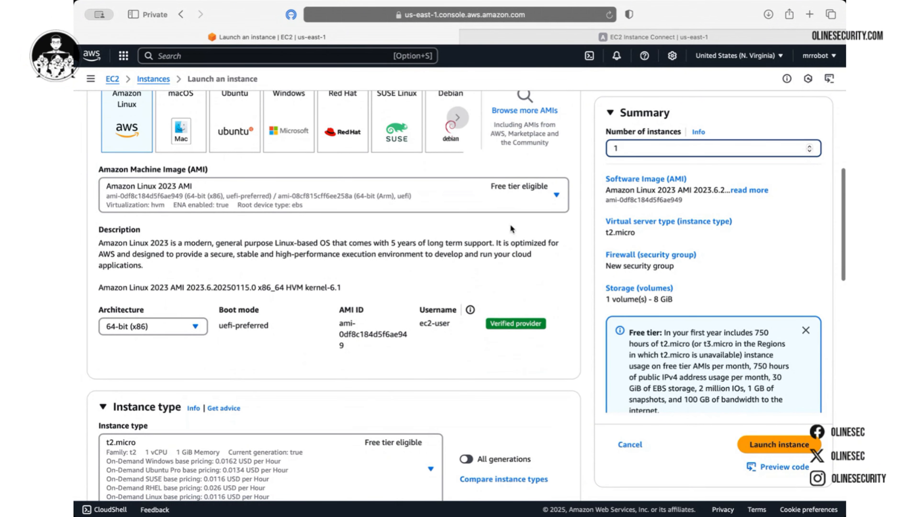
{"action": "scroll", "coordinate": [411, 279], "scroll_direction": "down", "scroll_amount": 5}
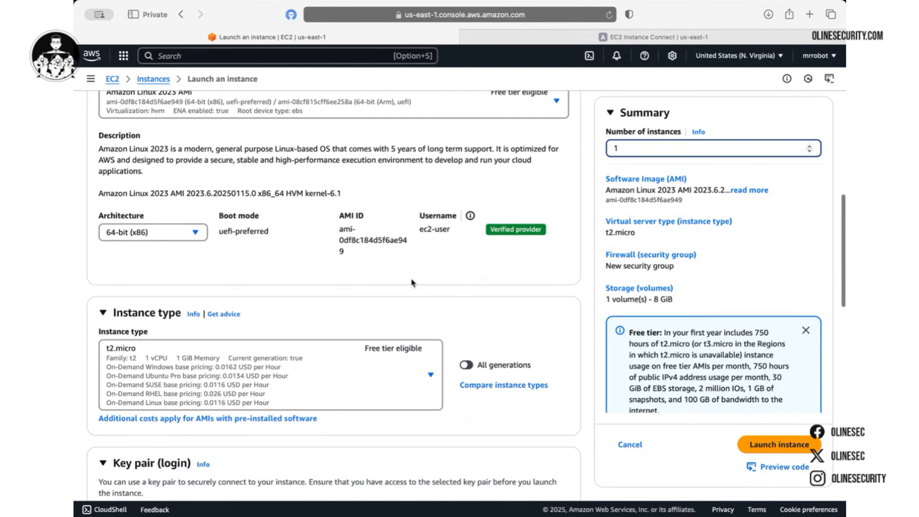
{"action": "scroll", "coordinate": [213, 259], "scroll_direction": "down", "scroll_amount": 4}
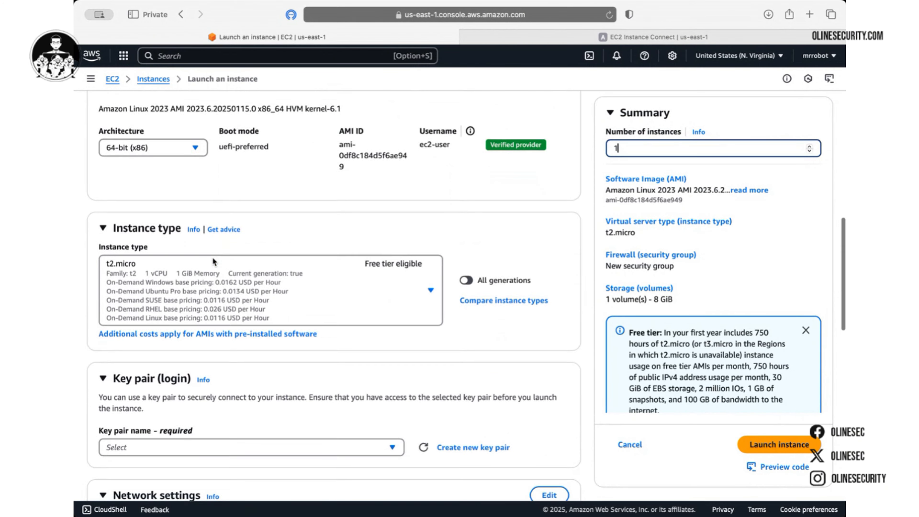
{"action": "scroll", "coordinate": [212, 257], "scroll_direction": "down", "scroll_amount": 1}
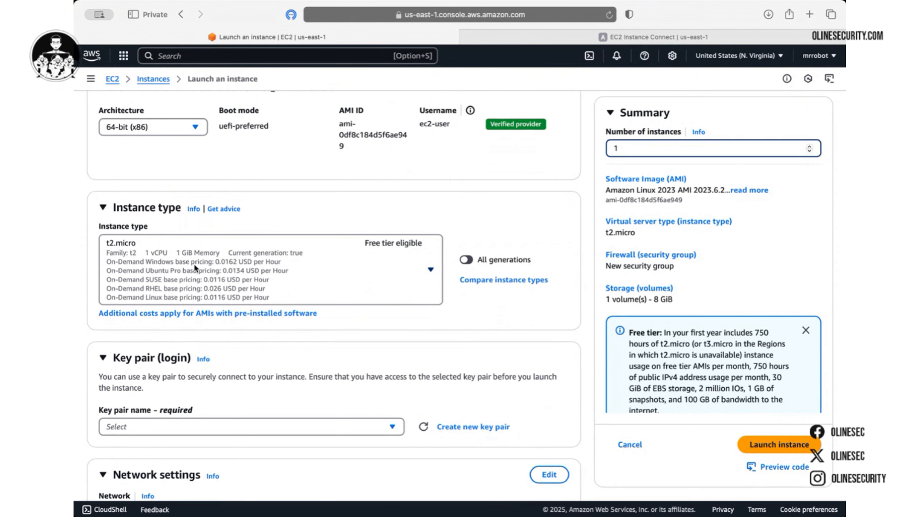
{"action": "scroll", "coordinate": [194, 265], "scroll_direction": "down", "scroll_amount": 3}
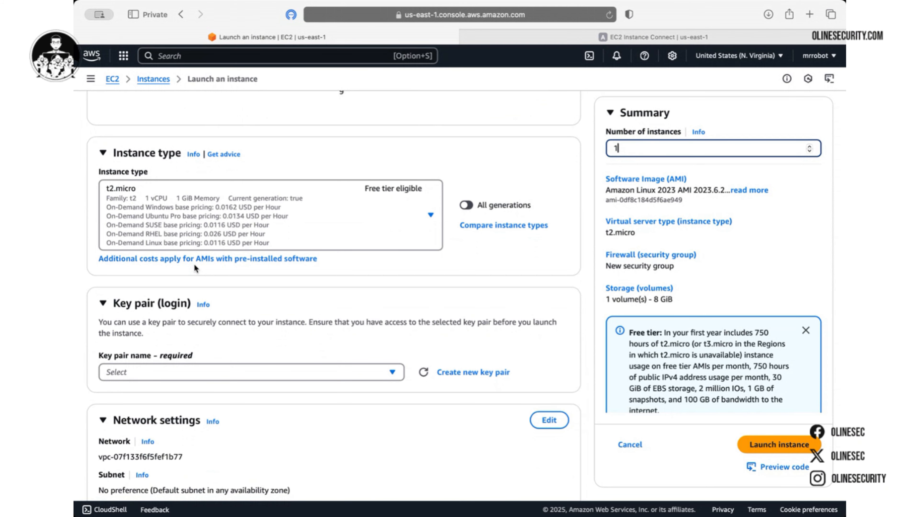
{"action": "scroll", "coordinate": [194, 264], "scroll_direction": "down", "scroll_amount": 3}
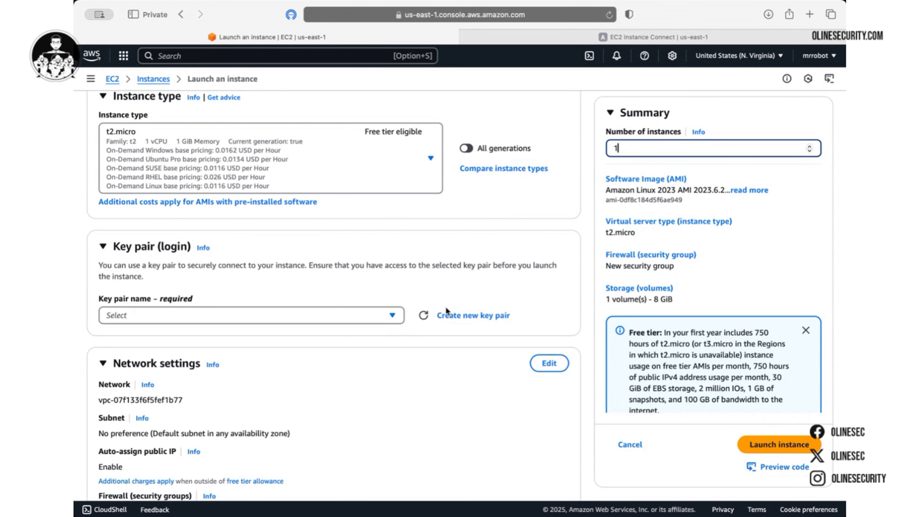
{"action": "scroll", "coordinate": [438, 269], "scroll_direction": "down", "scroll_amount": 3}
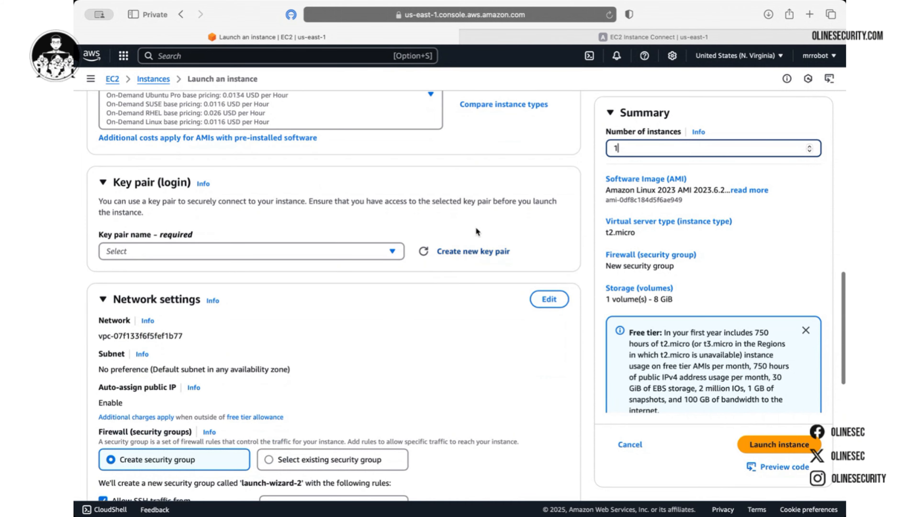
Create the RSA .pem key pair 'olinesecurity1962' for the new instance
{"action": "left_click", "coordinate": [471, 252]}
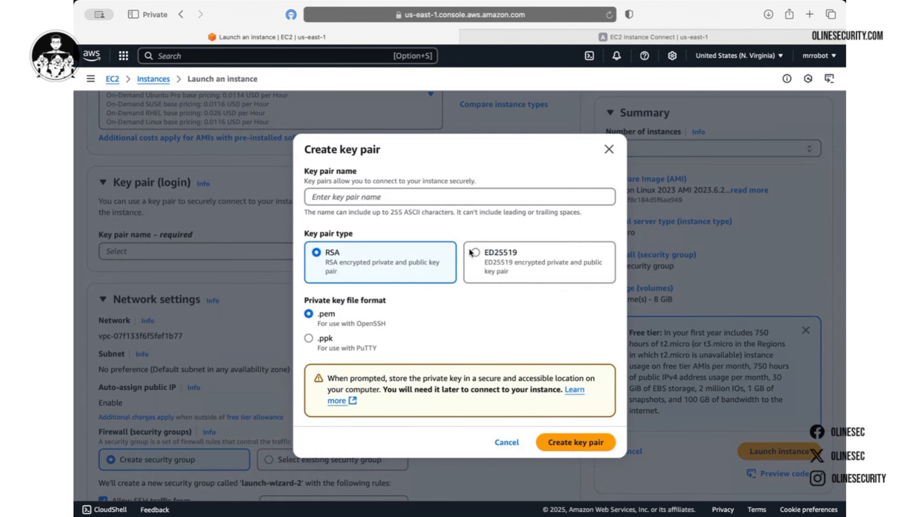
{"action": "type", "text": "olinesecurity"}
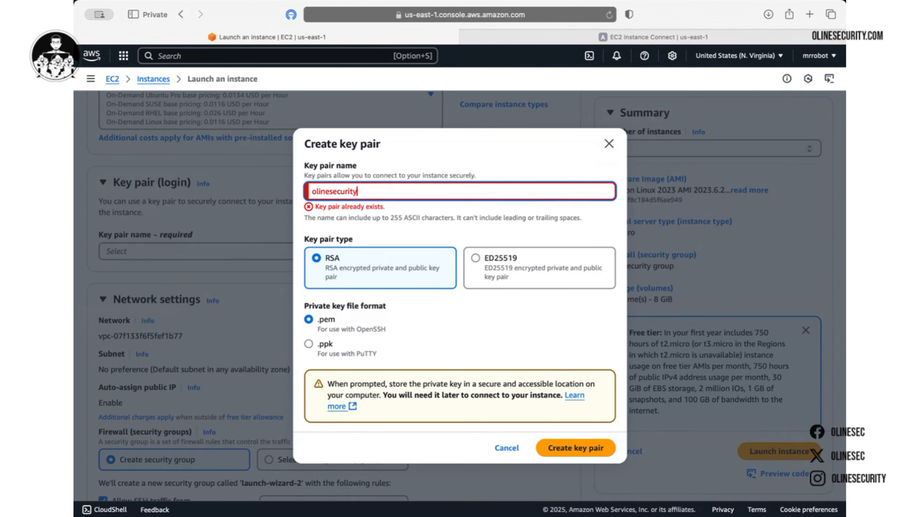
{"action": "type", "text": "1962"}
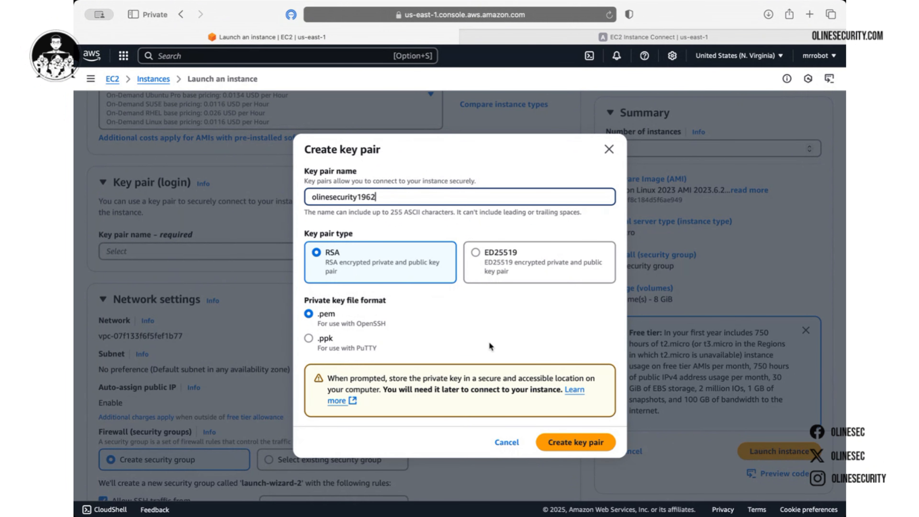
{"action": "left_click", "coordinate": [567, 447]}
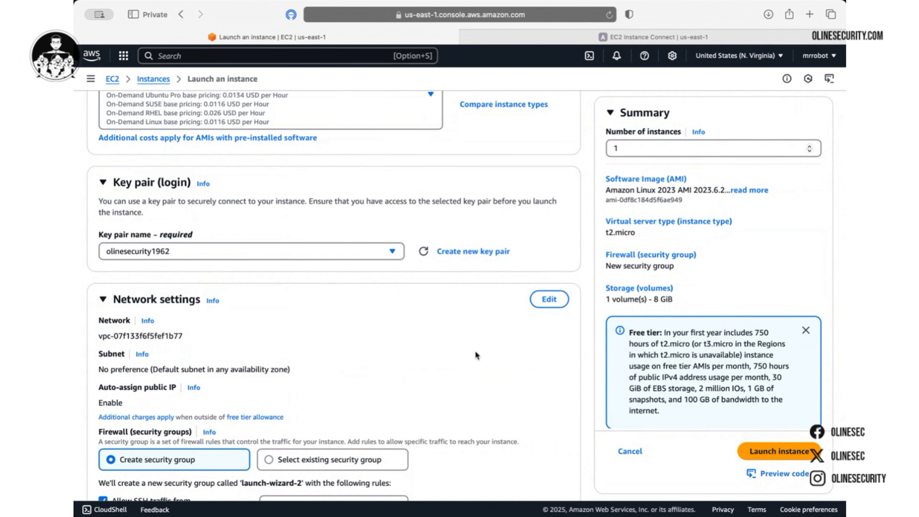
{"action": "scroll", "coordinate": [476, 353], "scroll_direction": "down", "scroll_amount": 6}
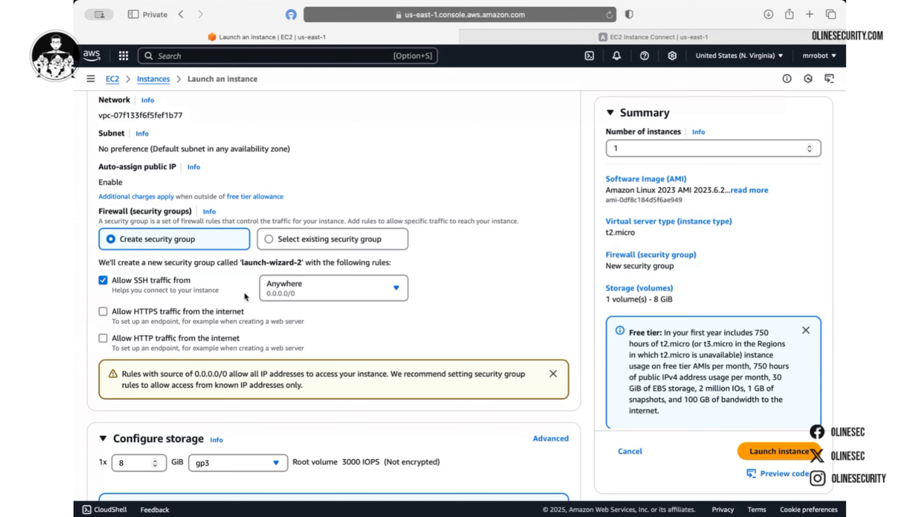
{"action": "scroll", "coordinate": [238, 295], "scroll_direction": "down", "scroll_amount": 3}
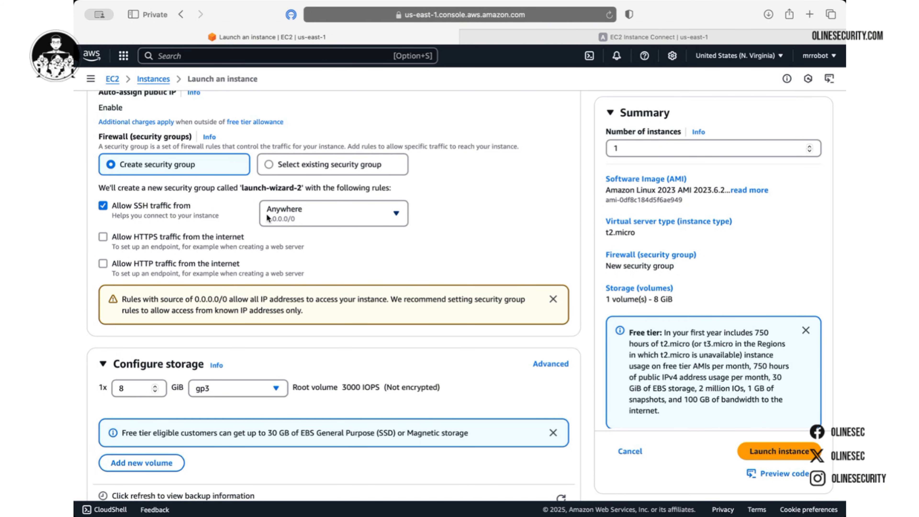
{"action": "scroll", "coordinate": [211, 230], "scroll_direction": "down", "scroll_amount": 1}
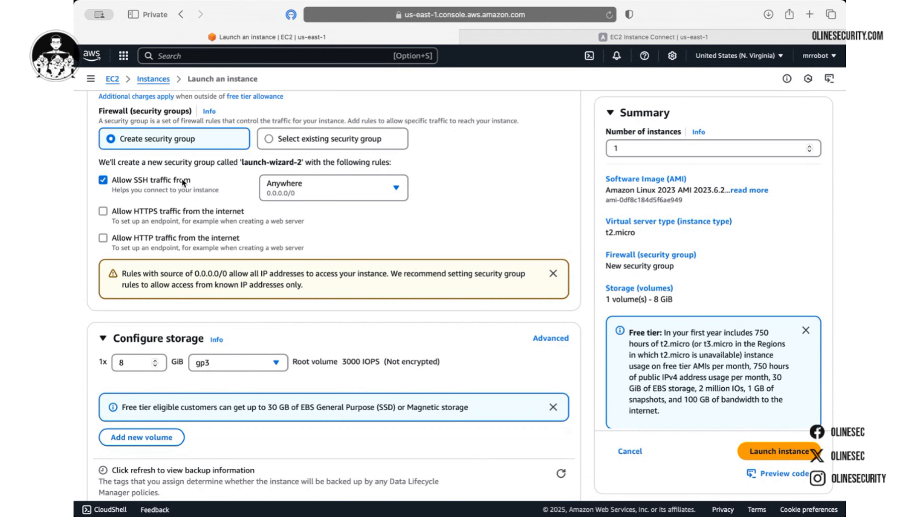
{"action": "scroll", "coordinate": [182, 178], "scroll_direction": "up", "scroll_amount": 7}
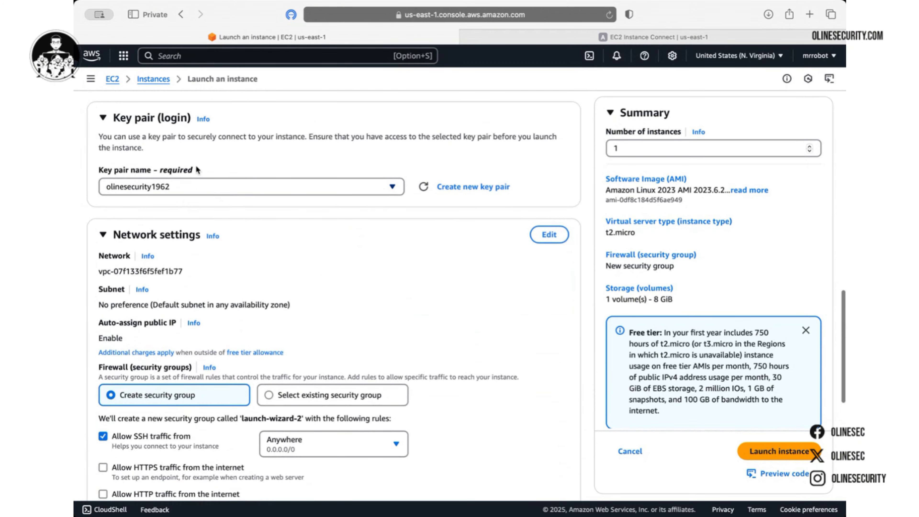
{"action": "scroll", "coordinate": [190, 225], "scroll_direction": "down", "scroll_amount": 9}
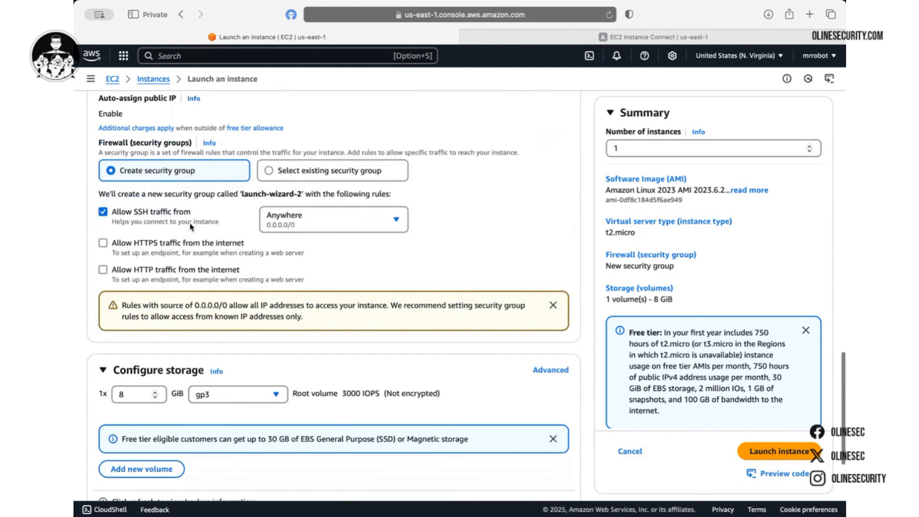
{"action": "scroll", "coordinate": [190, 225], "scroll_direction": "down", "scroll_amount": 1}
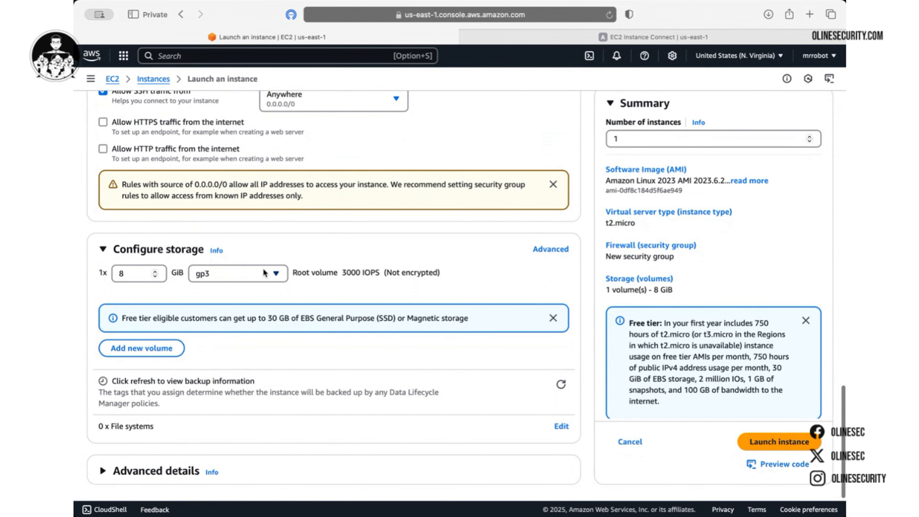
{"action": "scroll", "coordinate": [209, 288], "scroll_direction": "down", "scroll_amount": 1}
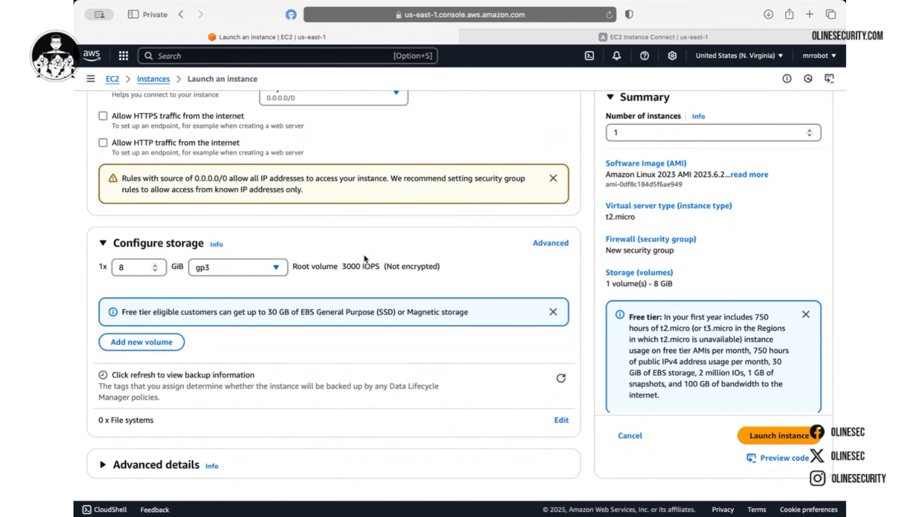
{"action": "scroll", "coordinate": [525, 378], "scroll_direction": "up", "scroll_amount": 15}
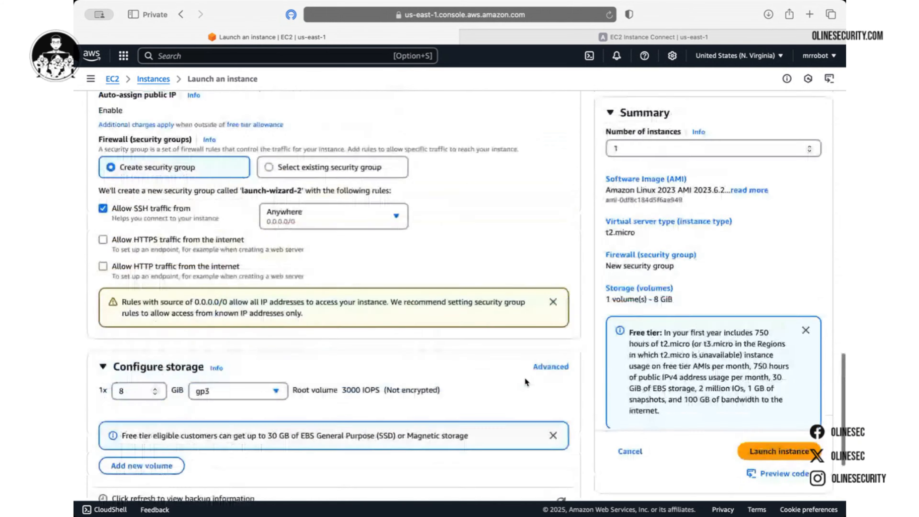
{"action": "scroll", "coordinate": [525, 378], "scroll_direction": "up", "scroll_amount": 5}
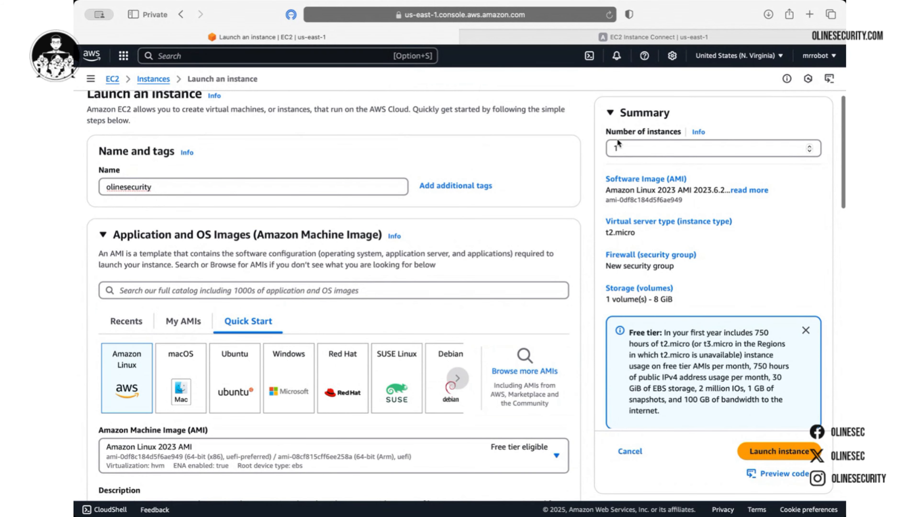
{"action": "scroll", "coordinate": [561, 195], "scroll_direction": "down", "scroll_amount": 4}
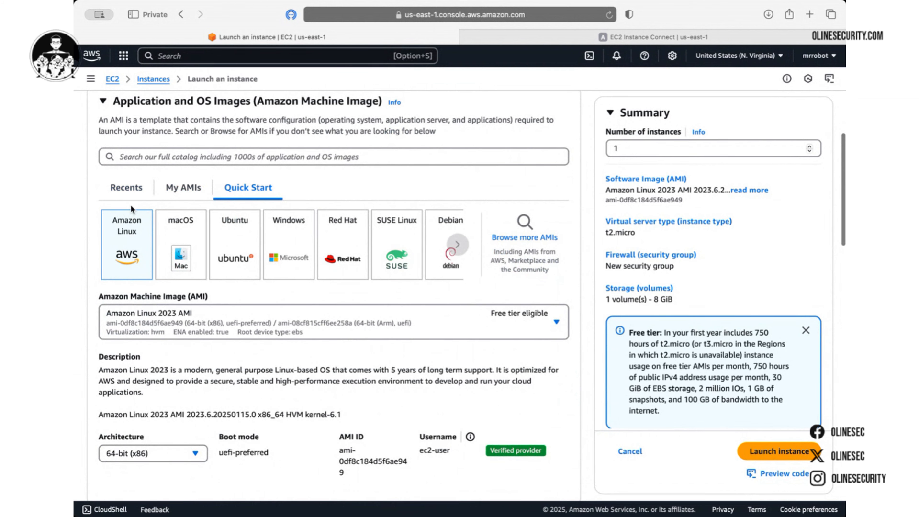
{"action": "scroll", "coordinate": [128, 246], "scroll_direction": "down", "scroll_amount": 2}
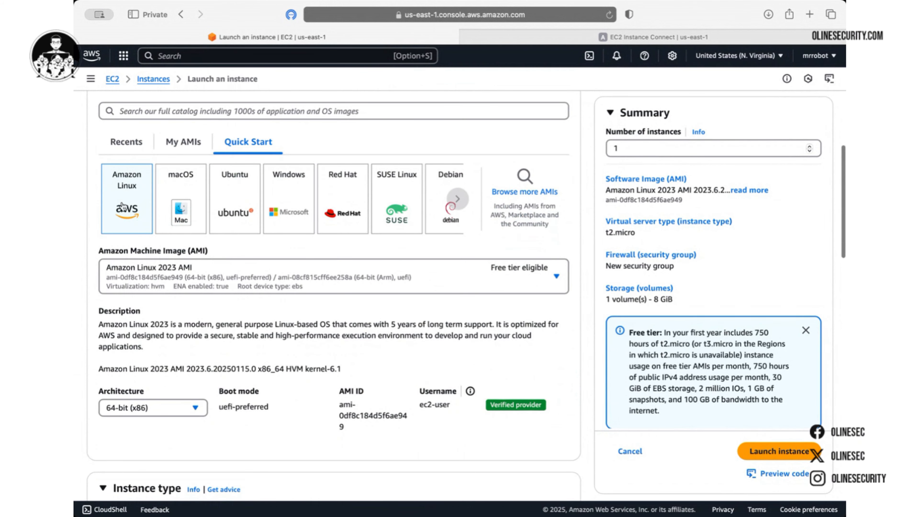
{"action": "scroll", "coordinate": [125, 213], "scroll_direction": "down", "scroll_amount": 6}
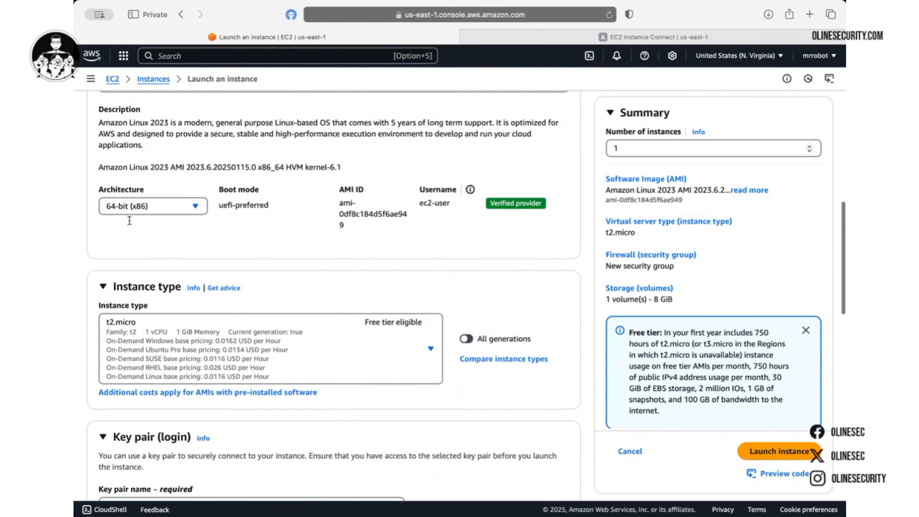
{"action": "scroll", "coordinate": [129, 220], "scroll_direction": "up", "scroll_amount": 2}
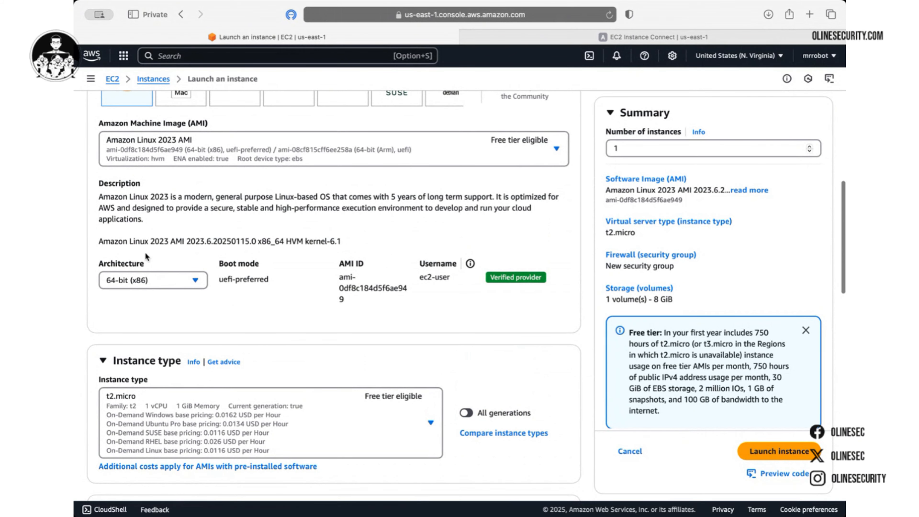
{"action": "scroll", "coordinate": [148, 276], "scroll_direction": "down", "scroll_amount": 4}
{"action": "scroll", "coordinate": [148, 276], "scroll_direction": "down", "scroll_amount": 2}
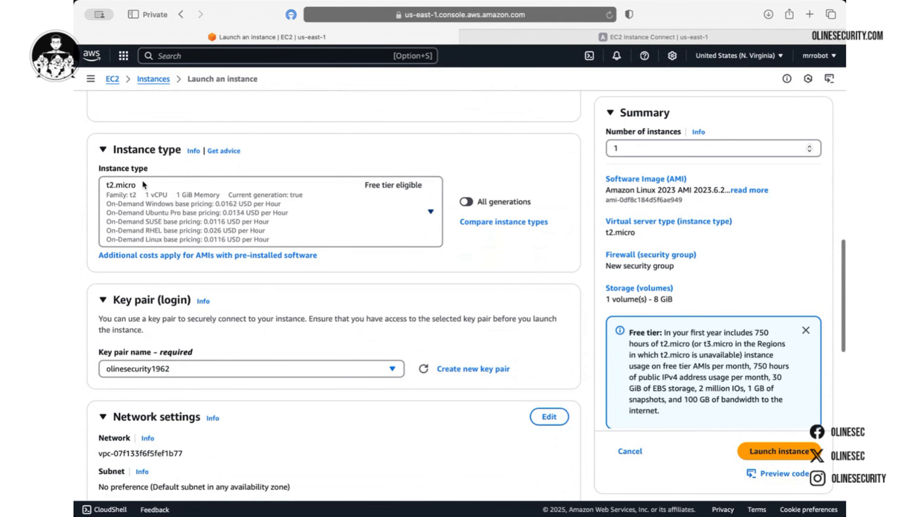
{"action": "scroll", "coordinate": [169, 282], "scroll_direction": "down", "scroll_amount": 4}
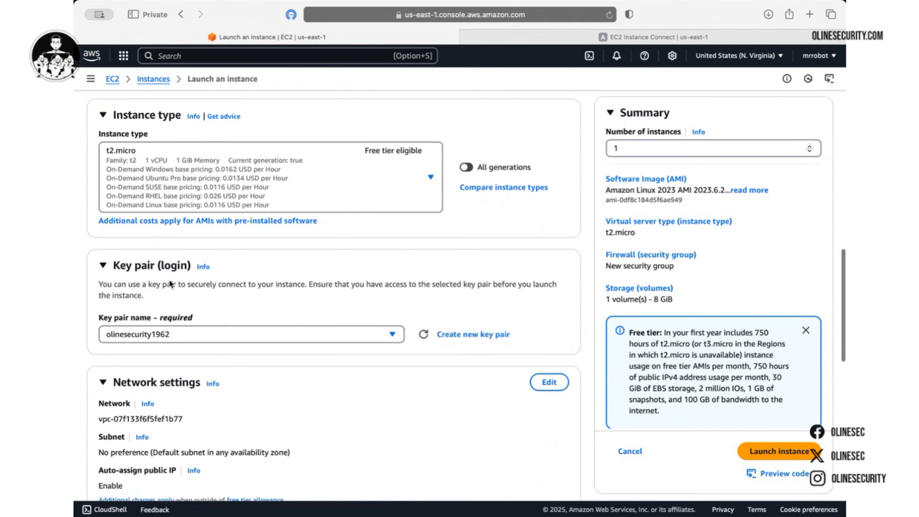
{"action": "scroll", "coordinate": [163, 247], "scroll_direction": "down", "scroll_amount": 5}
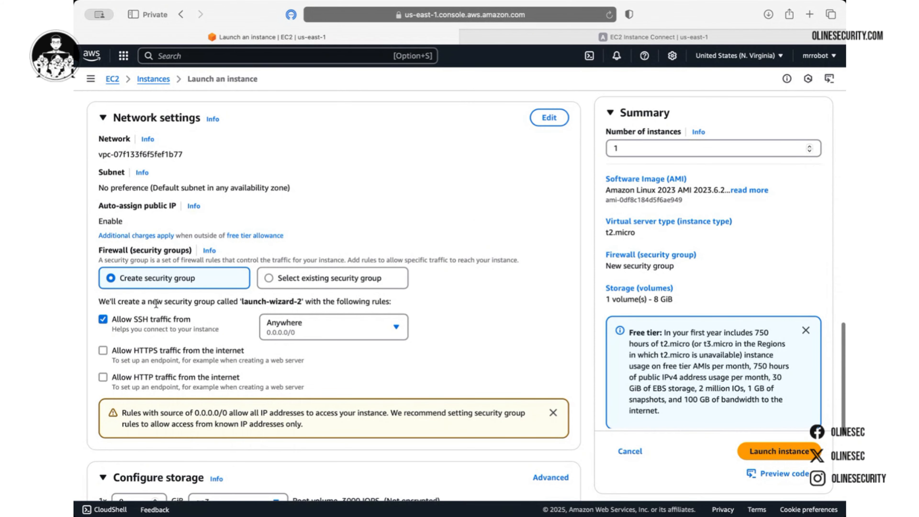
{"action": "scroll", "coordinate": [176, 255], "scroll_direction": "down", "scroll_amount": 7}
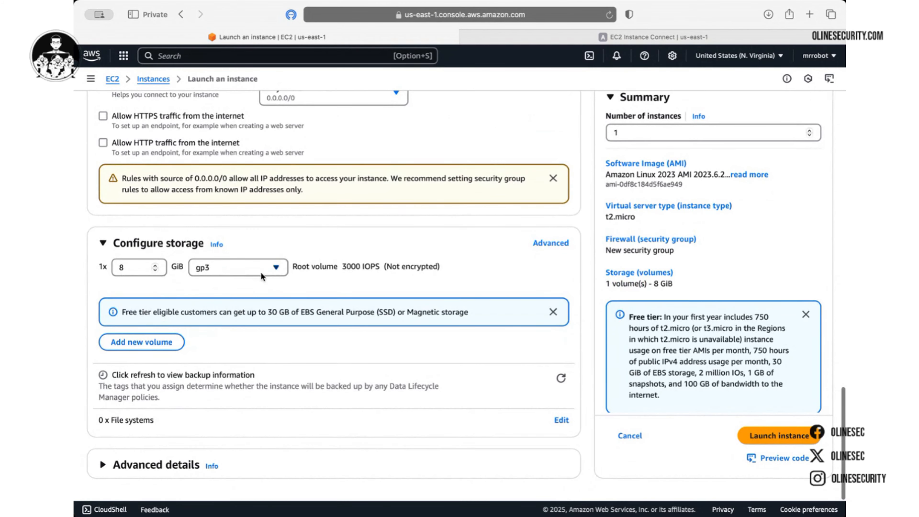
Launch the instance and refresh the Instances list to show olinesecurity running
{"action": "left_click", "coordinate": [773, 435]}
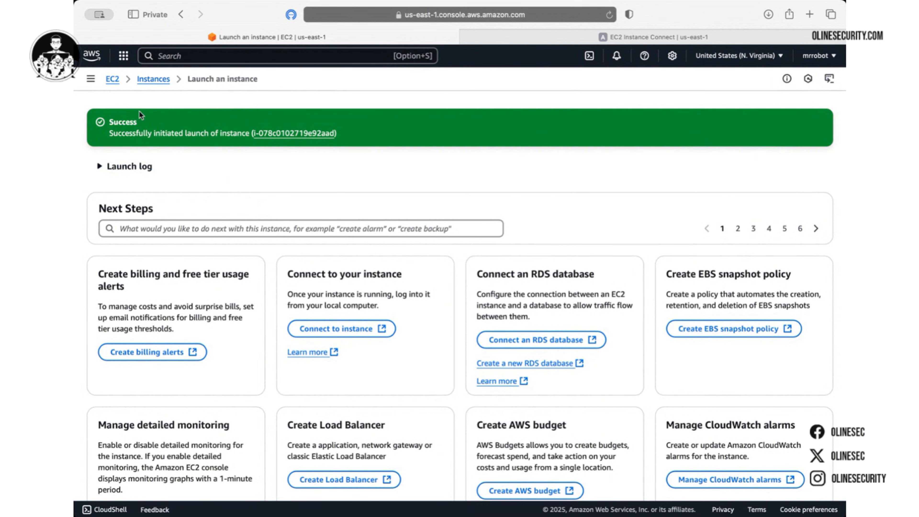
{"action": "left_click", "coordinate": [148, 79]}
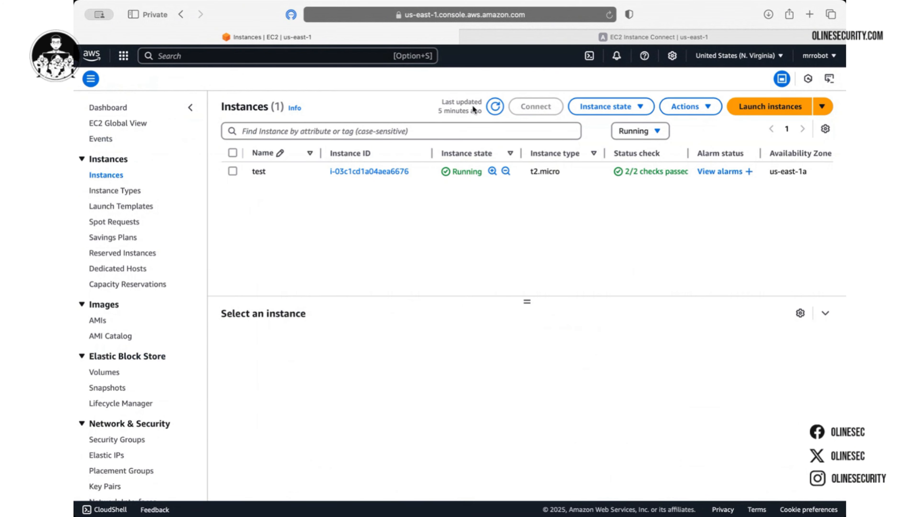
{"action": "left_click", "coordinate": [497, 108]}
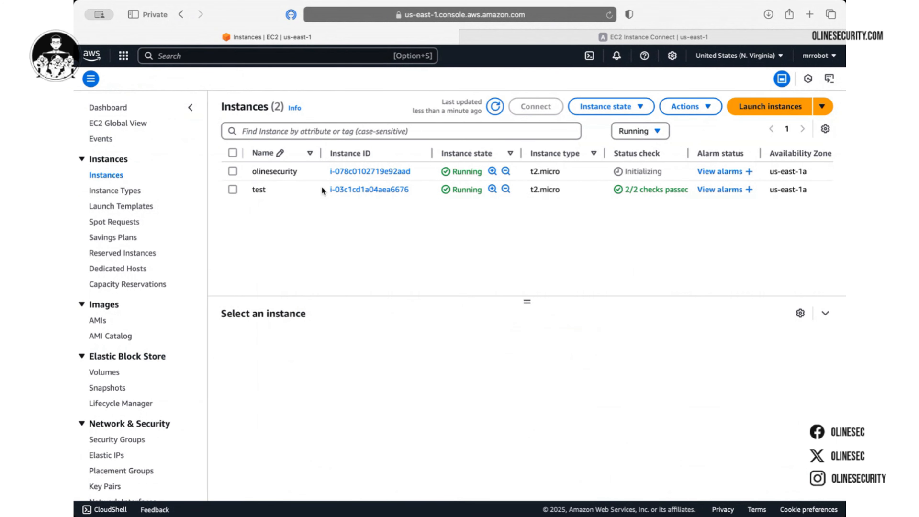
Select the olinesecurity instance and scroll its summary, including public IPv4 54.88.10.79
{"action": "left_click", "coordinate": [287, 177]}
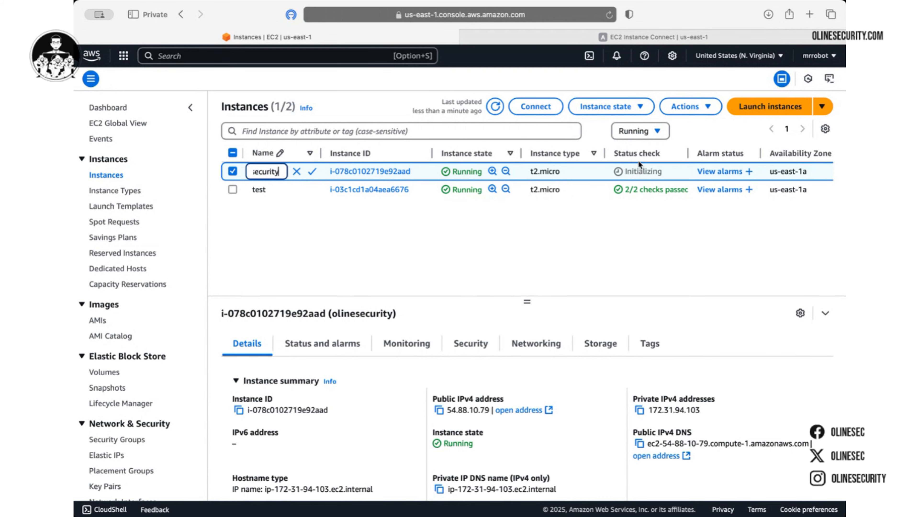
{"action": "scroll", "coordinate": [411, 372], "scroll_direction": "down", "scroll_amount": 1}
{"action": "scroll", "coordinate": [412, 370], "scroll_direction": "up", "scroll_amount": 1}
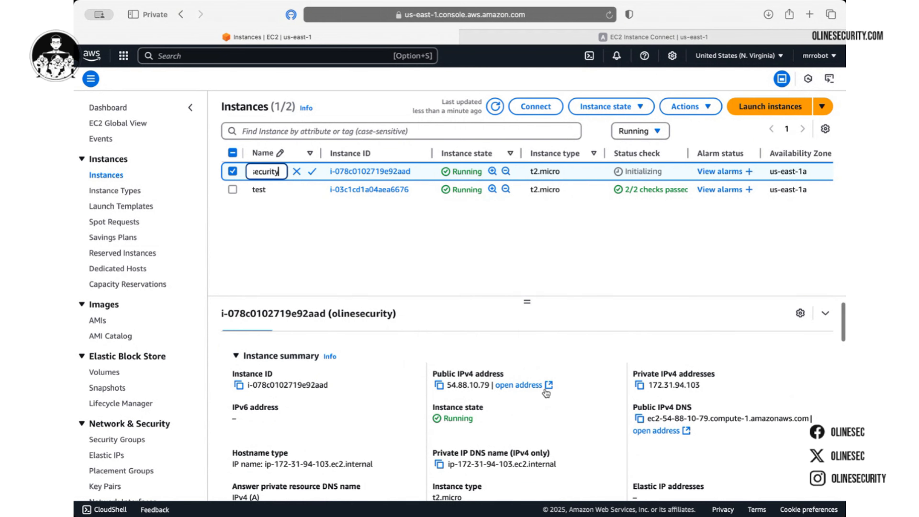
{"action": "scroll", "coordinate": [533, 398], "scroll_direction": "down", "scroll_amount": 3}
{"action": "scroll", "coordinate": [513, 404], "scroll_direction": "down", "scroll_amount": 2}
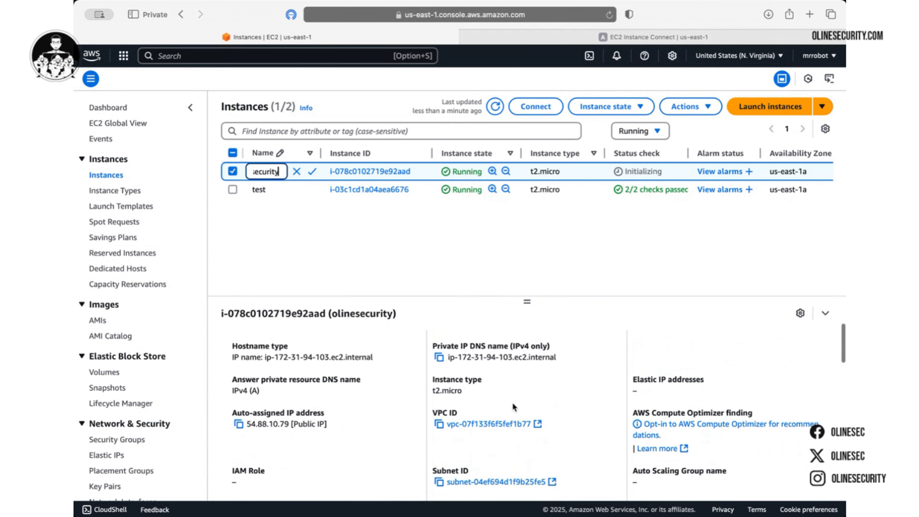
{"action": "scroll", "coordinate": [452, 392], "scroll_direction": "down", "scroll_amount": 5}
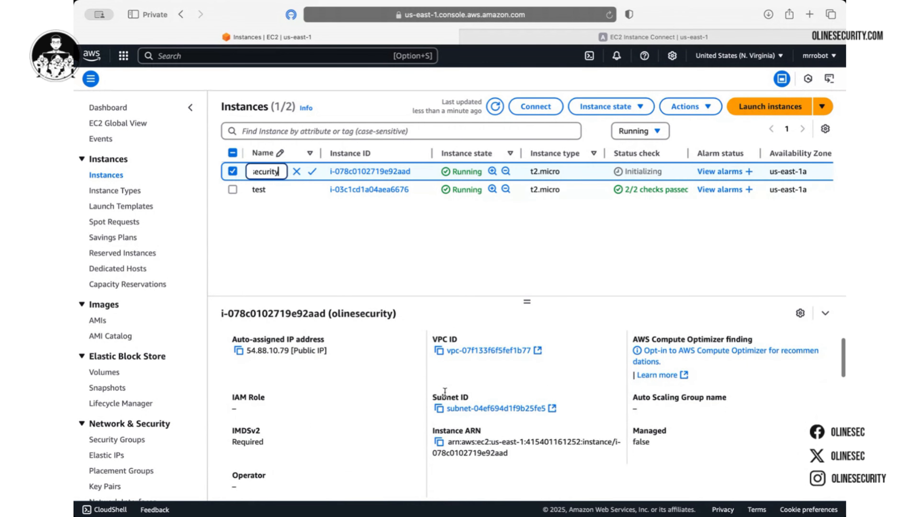
{"action": "scroll", "coordinate": [445, 396], "scroll_direction": "down", "scroll_amount": 3}
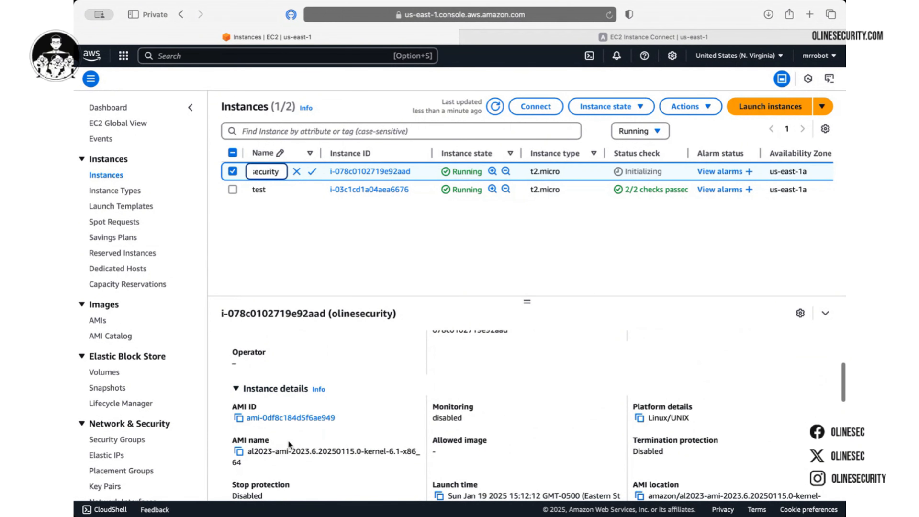
{"action": "scroll", "coordinate": [316, 418], "scroll_direction": "down", "scroll_amount": 2}
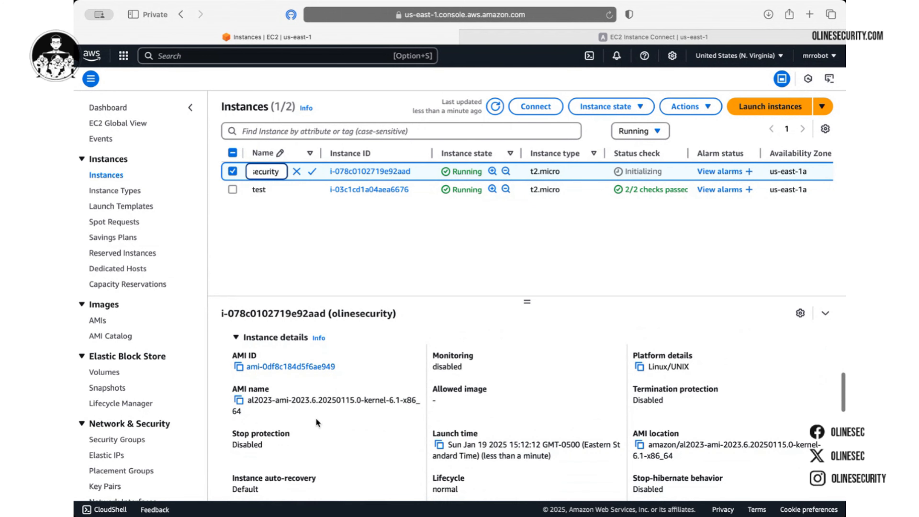
{"action": "scroll", "coordinate": [316, 418], "scroll_direction": "down", "scroll_amount": 2}
{"action": "scroll", "coordinate": [316, 418], "scroll_direction": "up", "scroll_amount": 10}
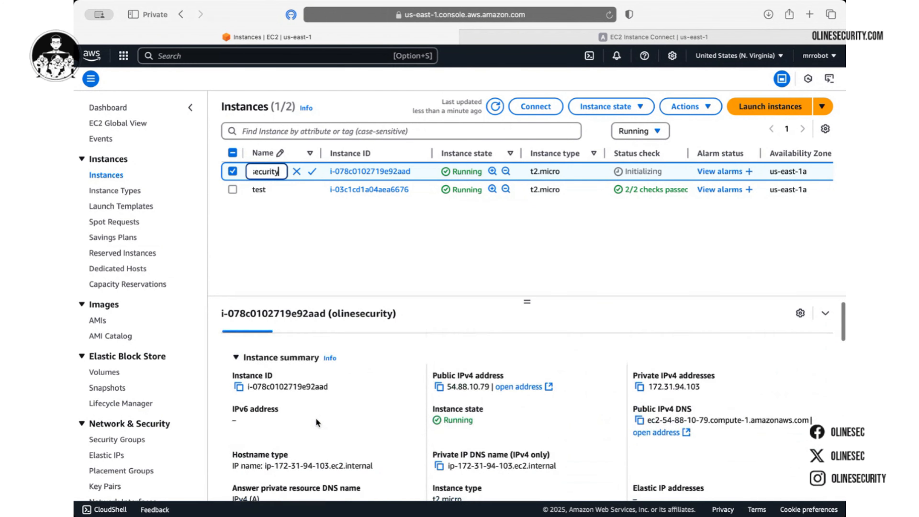
Review olinesecurity's Security tab: launch-wizard-2 with inbound TCP 22 from 0.0.0.0/0
{"action": "left_click", "coordinate": [470, 343]}
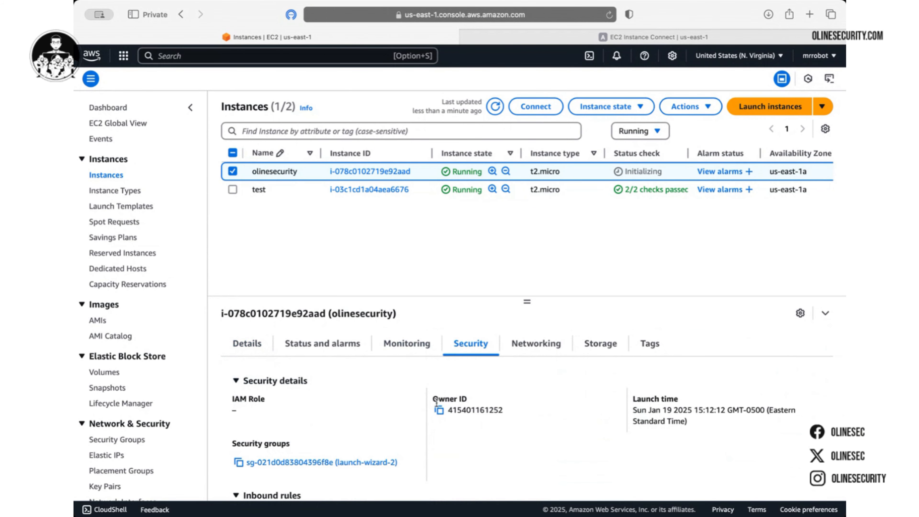
{"action": "scroll", "coordinate": [437, 402], "scroll_direction": "down", "scroll_amount": 3}
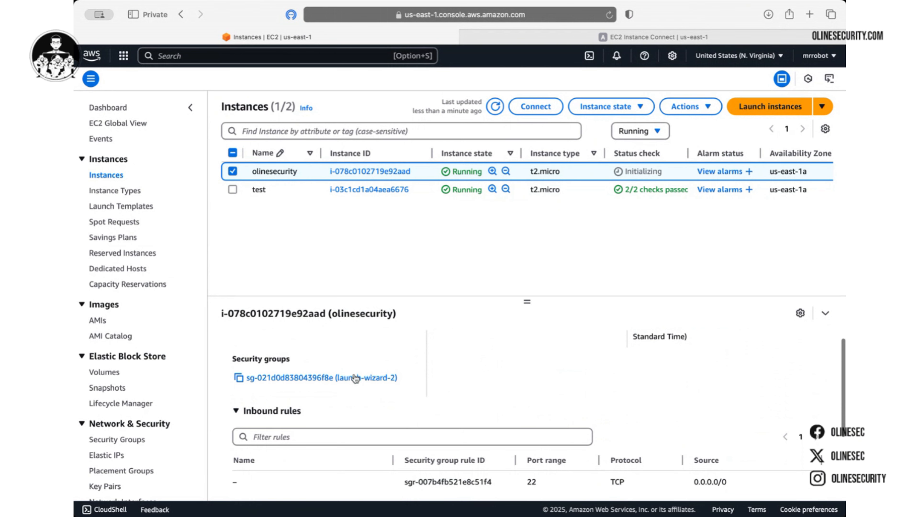
{"action": "scroll", "coordinate": [413, 374], "scroll_direction": "down", "scroll_amount": 3}
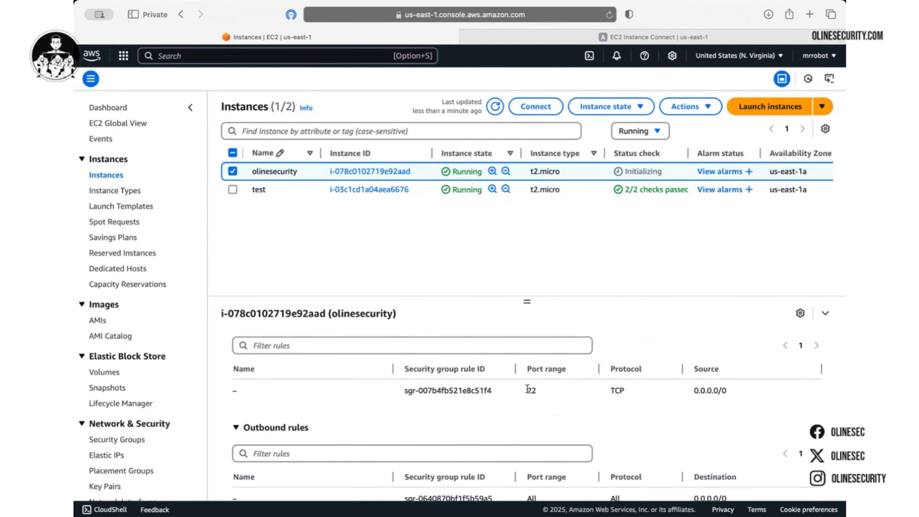
{"action": "scroll", "coordinate": [540, 383], "scroll_direction": "up", "scroll_amount": 1}
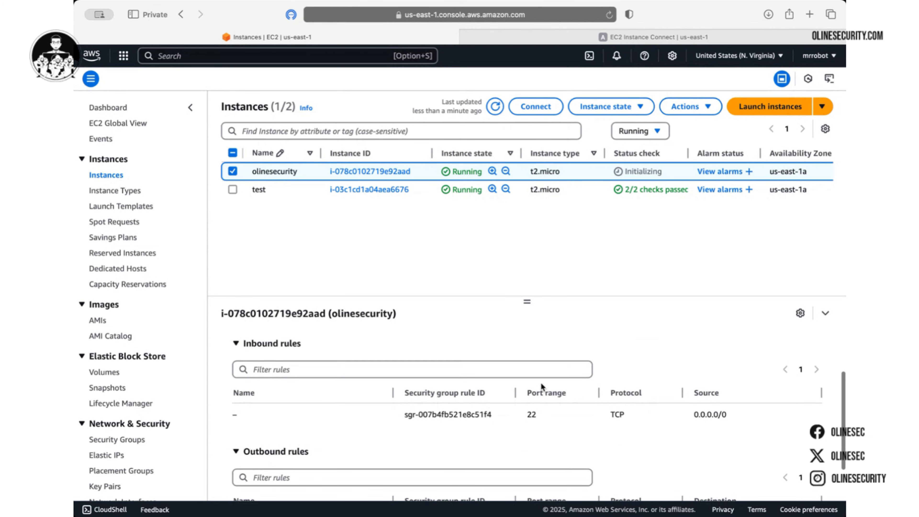
{"action": "scroll", "coordinate": [540, 383], "scroll_direction": "down", "scroll_amount": 2}
{"action": "scroll", "coordinate": [542, 387], "scroll_direction": "up", "scroll_amount": 1}
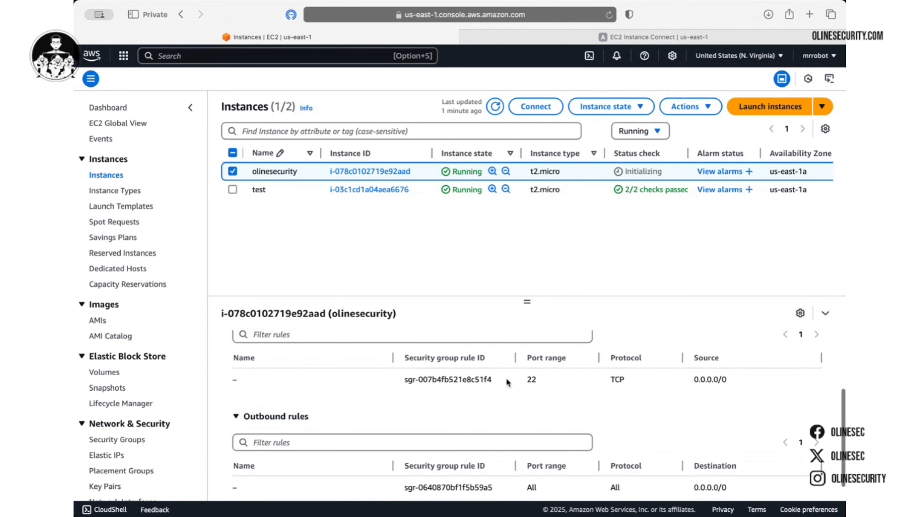
{"action": "scroll", "coordinate": [508, 380], "scroll_direction": "up", "scroll_amount": 2}
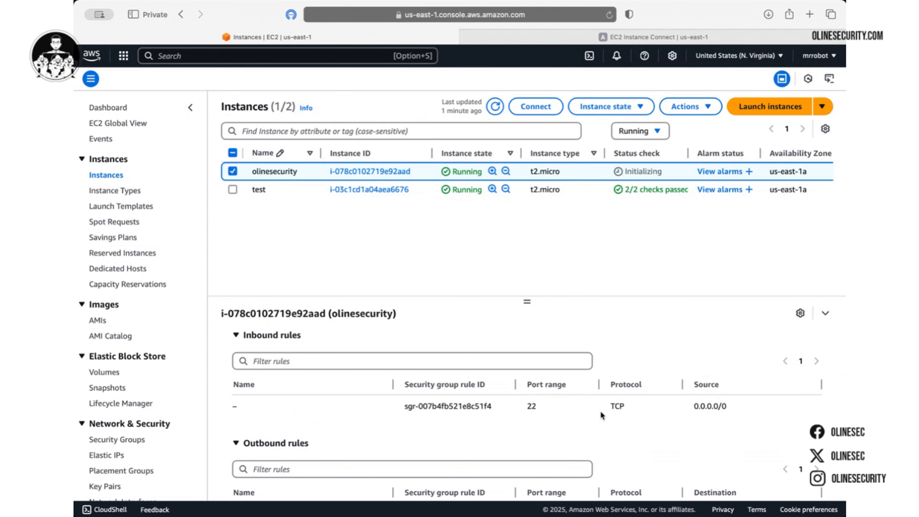
{"action": "scroll", "coordinate": [681, 409], "scroll_direction": "down", "scroll_amount": 2}
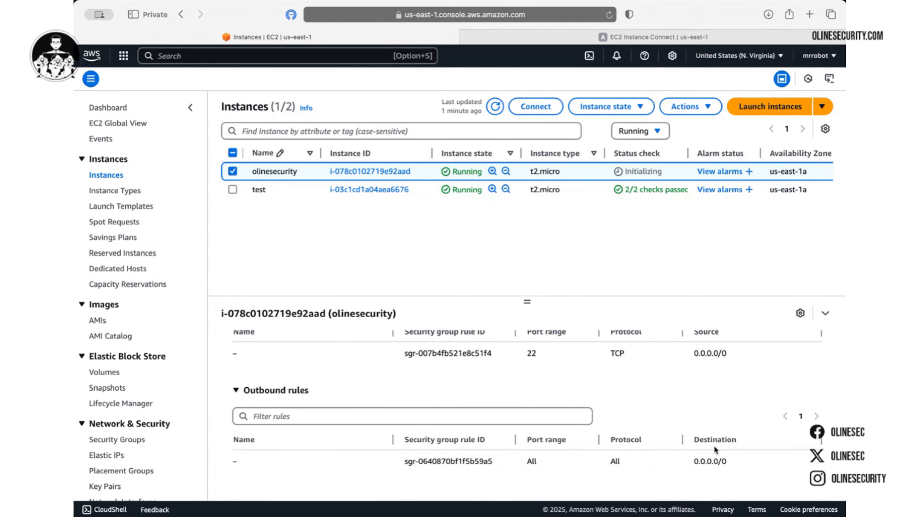
{"action": "scroll", "coordinate": [714, 445], "scroll_direction": "up", "scroll_amount": 5}
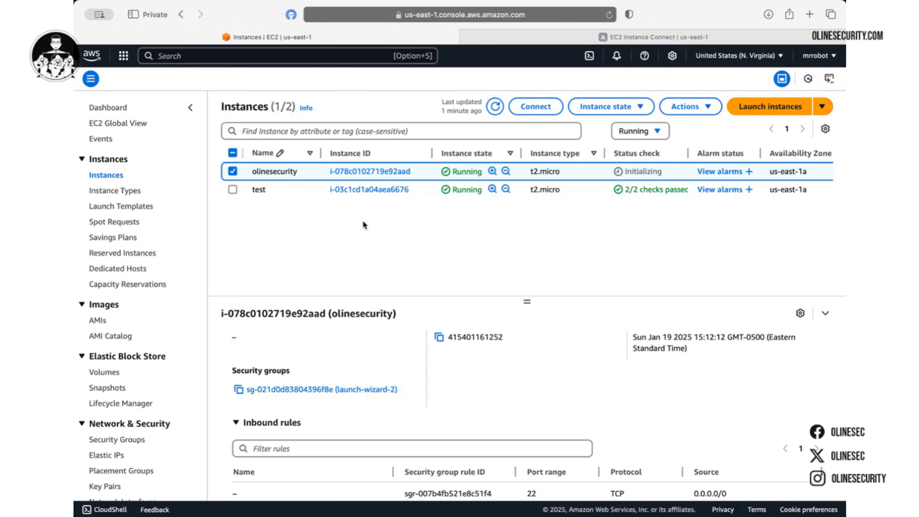
Type 'ssh -i' with the Downloads path to key olinesecurity1962 into the console search bar
{"action": "left_click", "coordinate": [327, 61]}
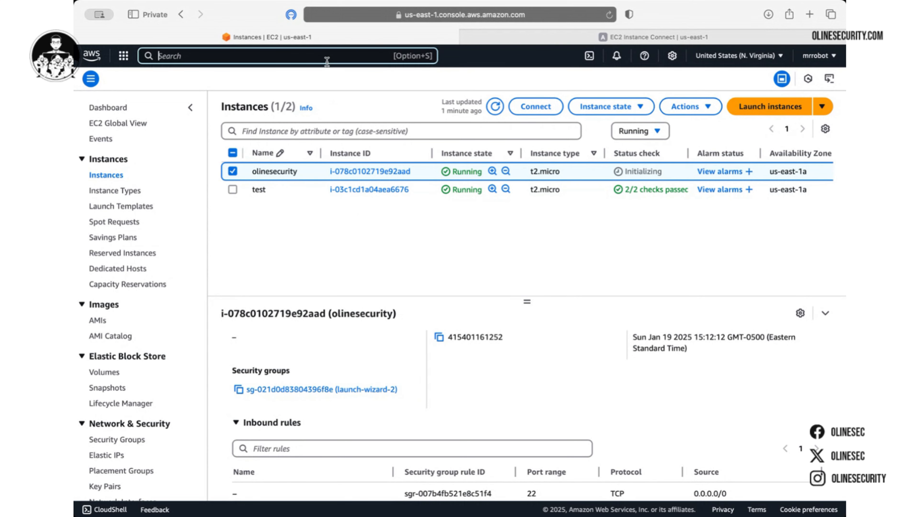
{"action": "type", "text": "ssh"}
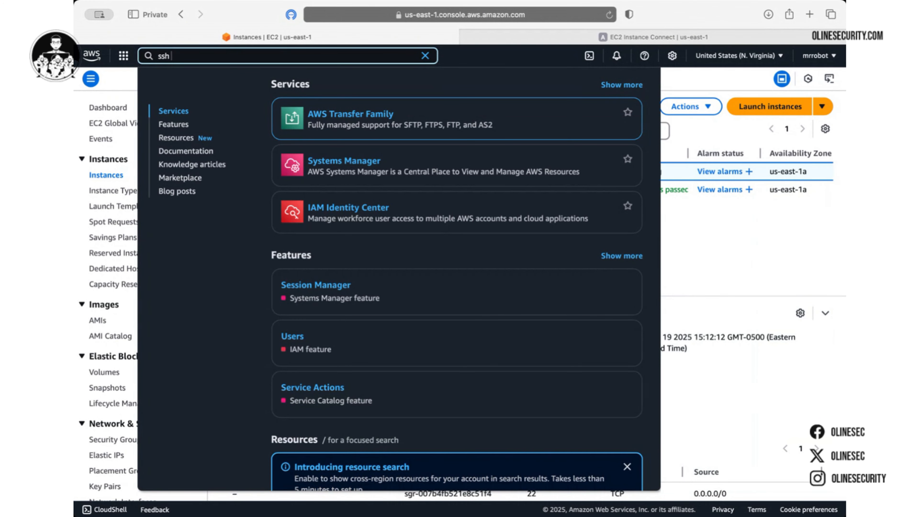
{"action": "type", "text": "-i"}
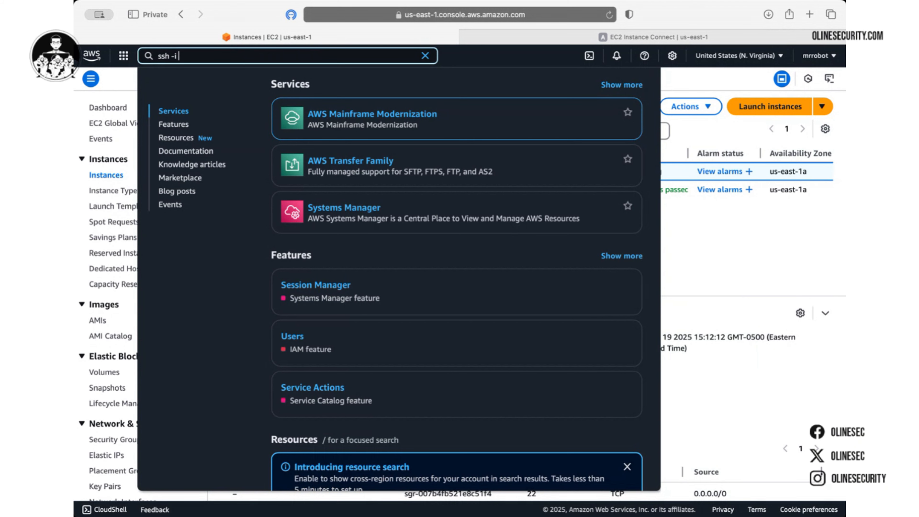
{"action": "type", "text": "/C:"}
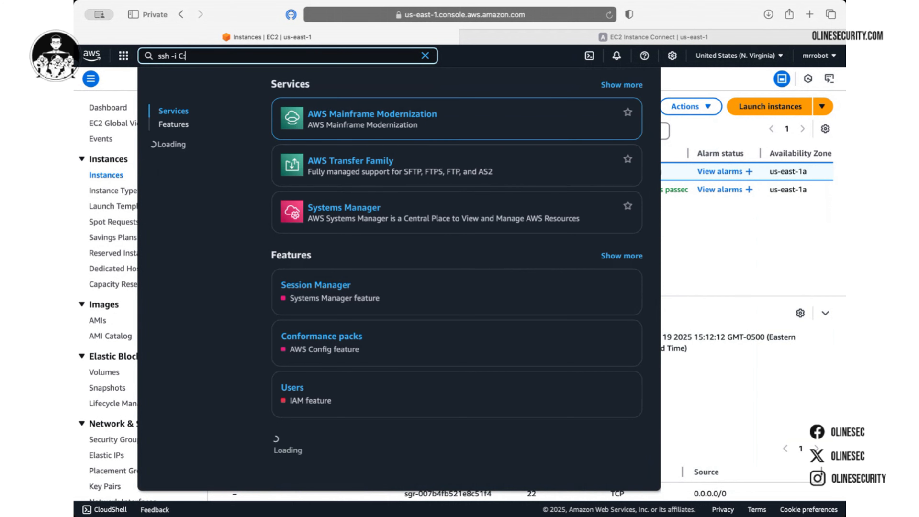
{"action": "type", "text": "/Users/"}
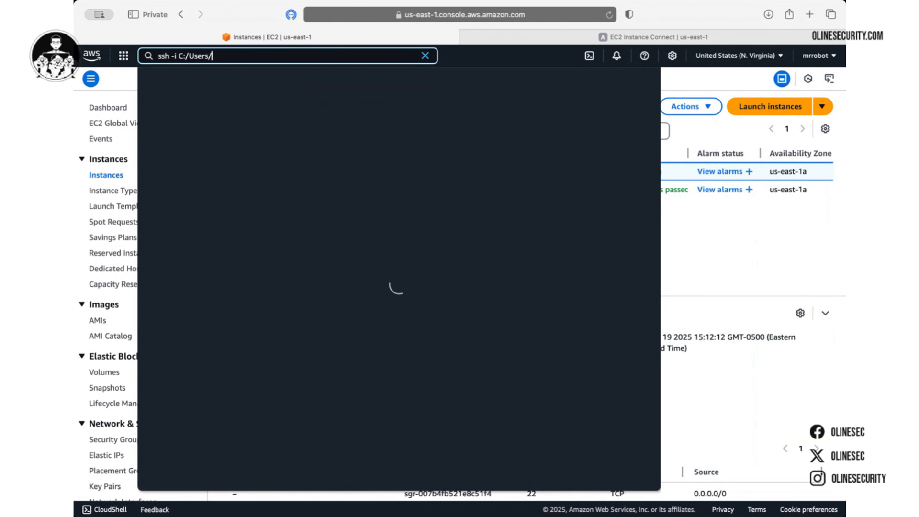
{"action": "type", "text": "shinobi/"}
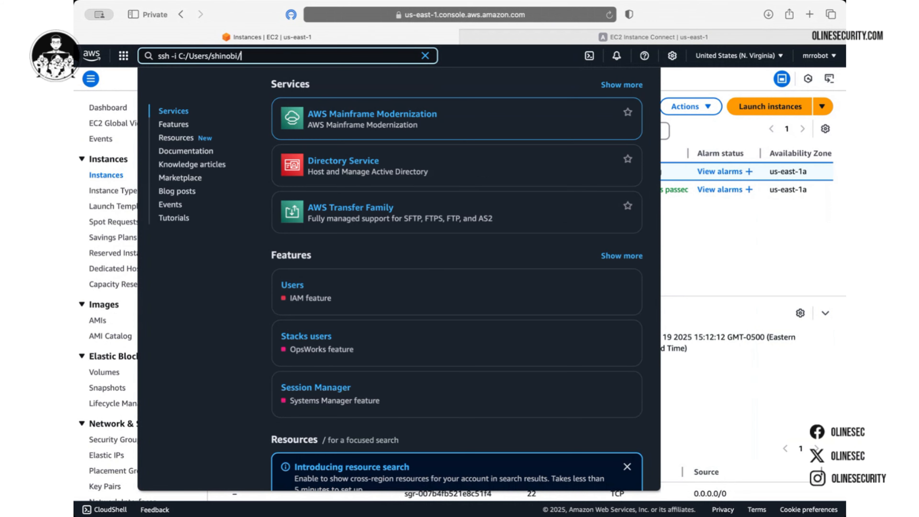
{"action": "type", "text": "Downloads/"}
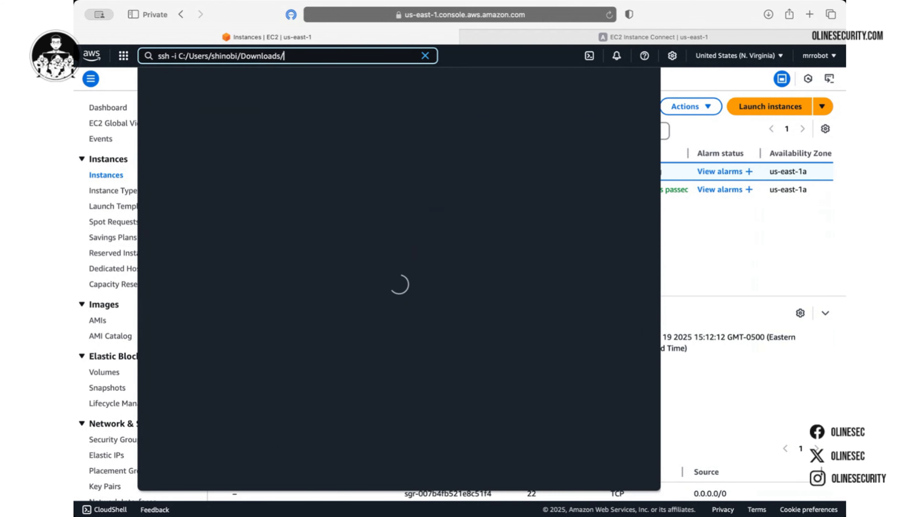
{"action": "type", "text": "id_rsa"}
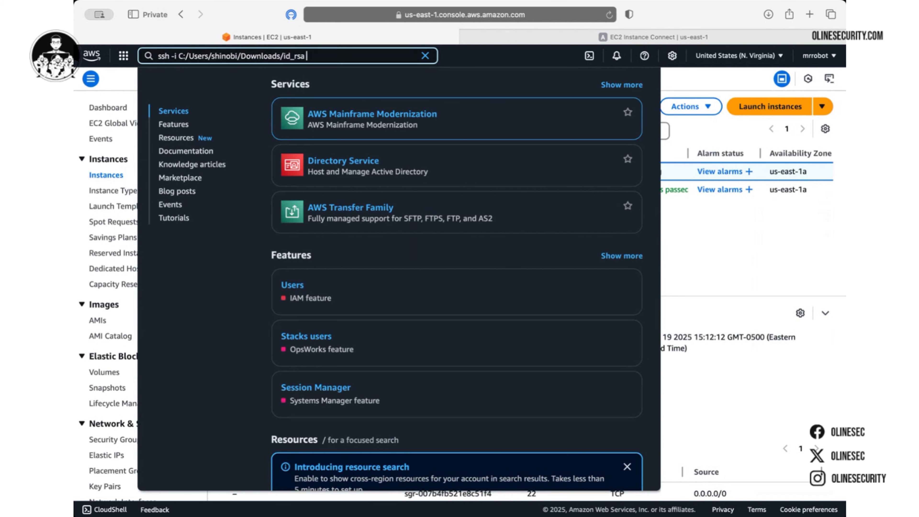
{"action": "key", "text": "BackSpace"}
{"action": "key", "text": "BackSpace"}
{"action": "key", "text": "BackSpace"}
{"action": "key", "text": "BackSpace"}
{"action": "key", "text": "BackSpace"}
{"action": "key", "text": "BackSpace"}
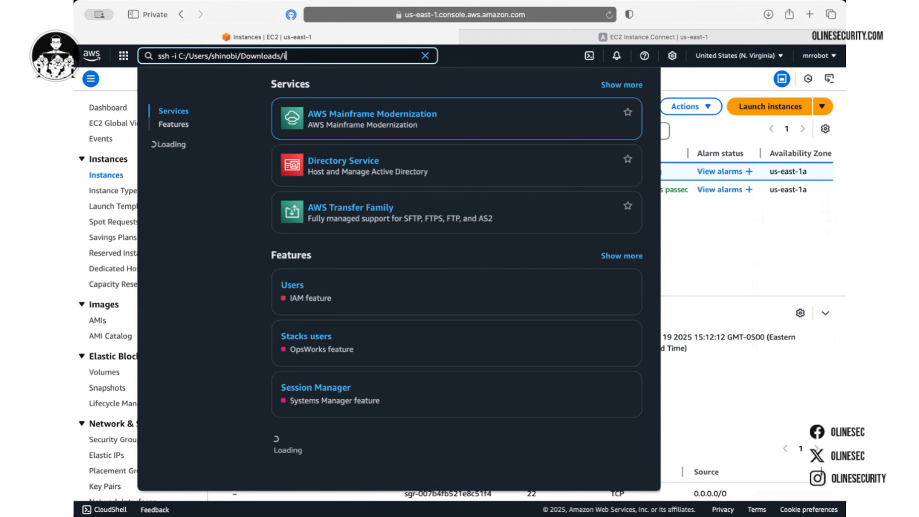
{"action": "type", "text": "olinesecurity192"}
{"action": "key", "text": "BackSpace"}
{"action": "type", "text": "62"}
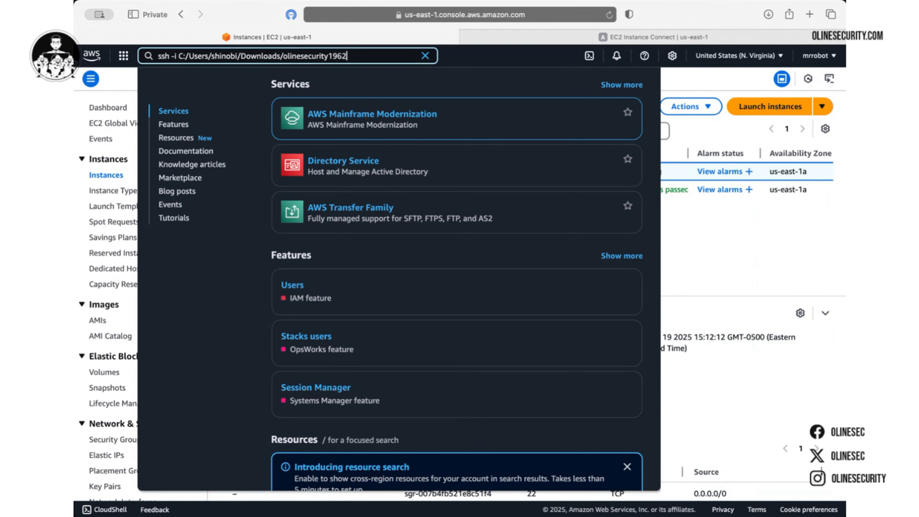
{"action": "key", "text": "super+plus"}
{"action": "key", "text": "super+plus"}
{"action": "key", "text": "super+plus"}
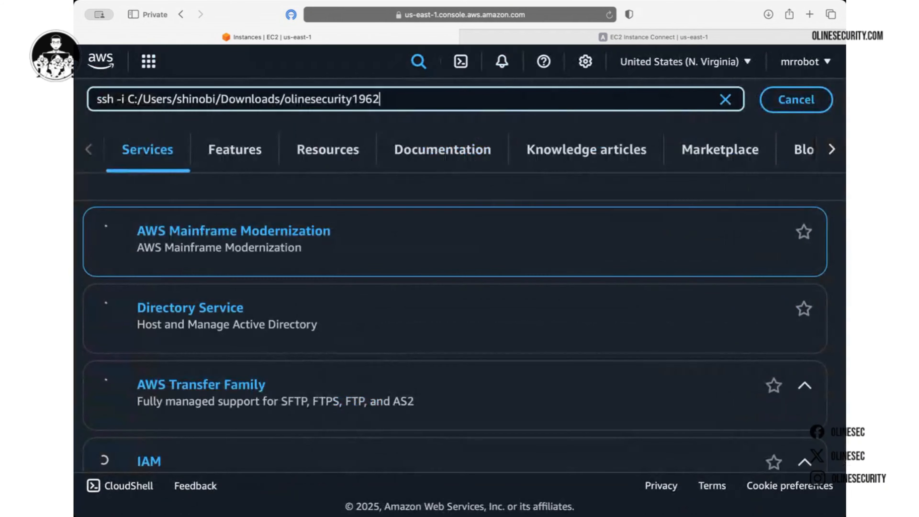
{"action": "type", "text": "ed"}
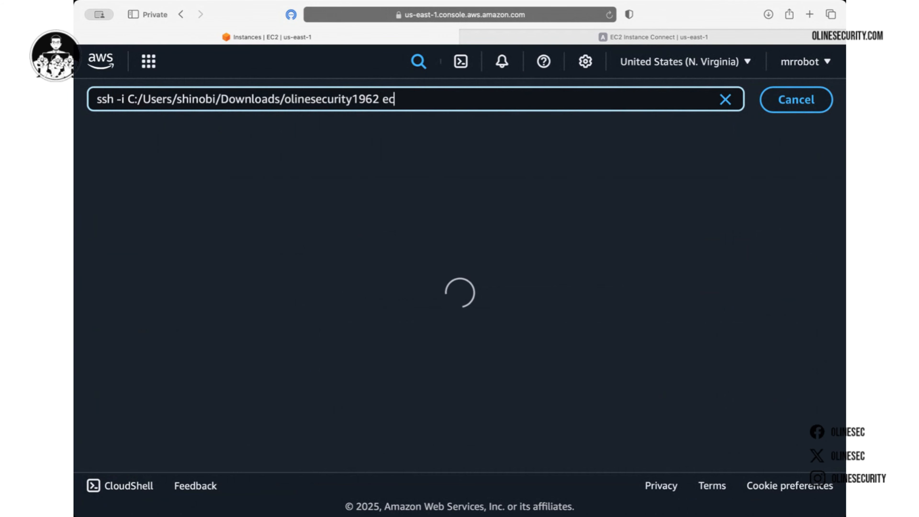
{"action": "type", "text": "2-user@"}
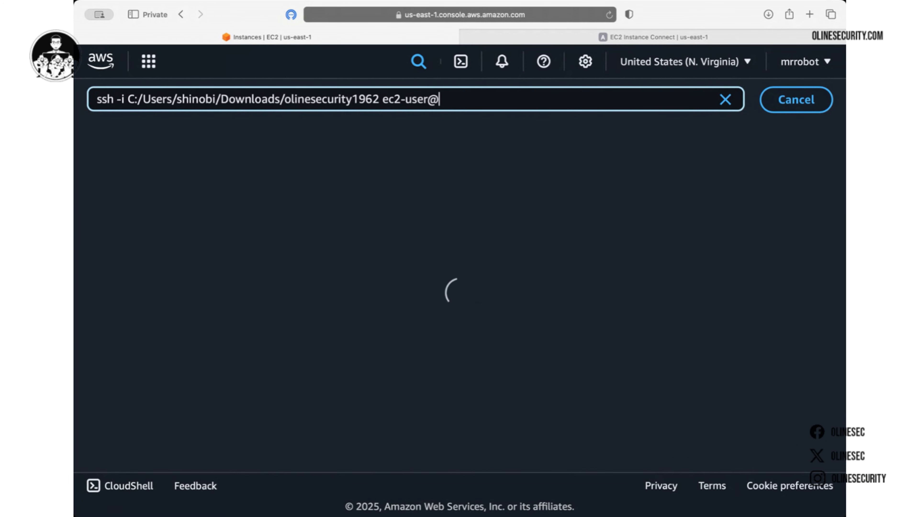
{"action": "type", "text": "44.32..44"}
{"action": "key", "text": "BackSpace"}
{"action": "key", "text": "BackSpace"}
{"action": "key", "text": "BackSpace"}
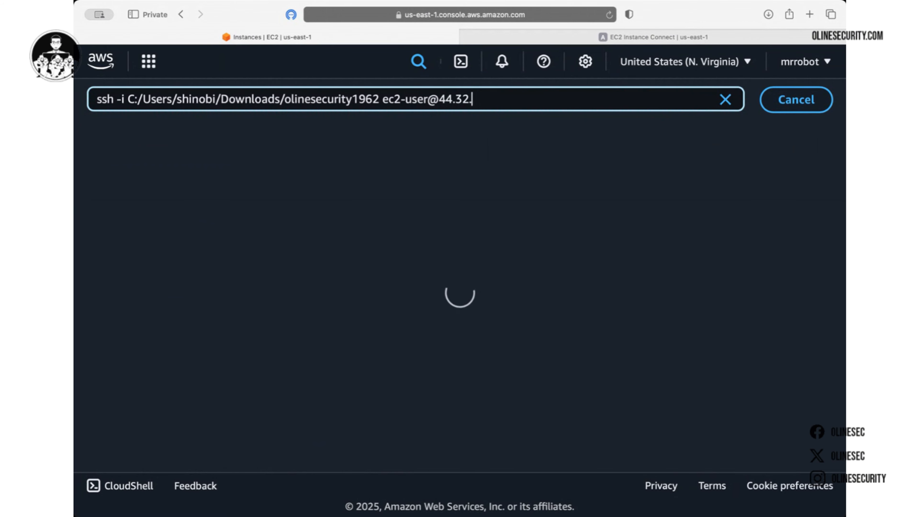
{"action": "type", "text": "4.1"}
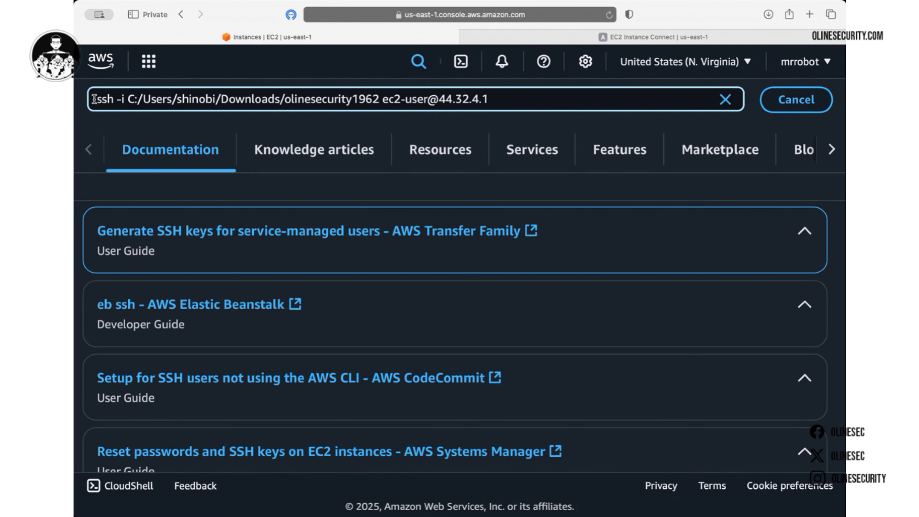
Highlight the ssh command's parts: the whole command, the -i option and key olinesecurity1962
{"action": "left_click_drag", "start_coordinate": [94, 99], "coordinate": [505, 102]}
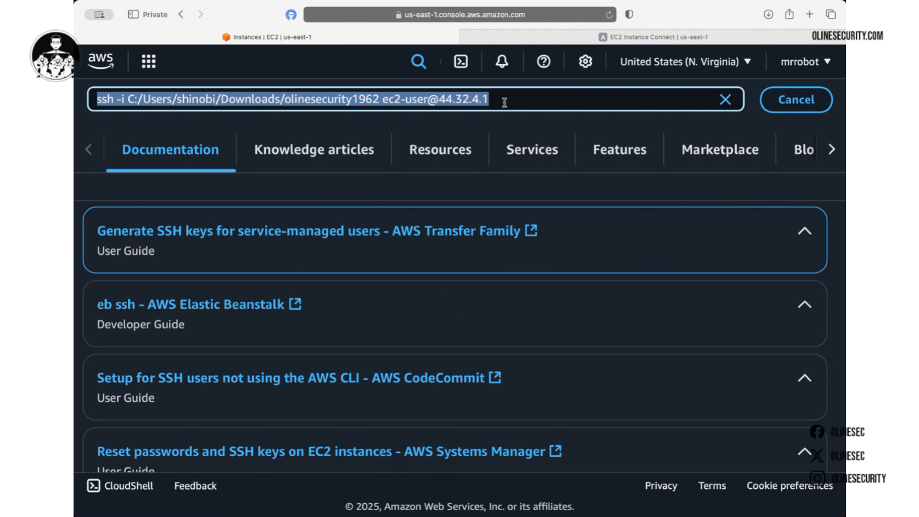
{"action": "left_click", "coordinate": [504, 103]}
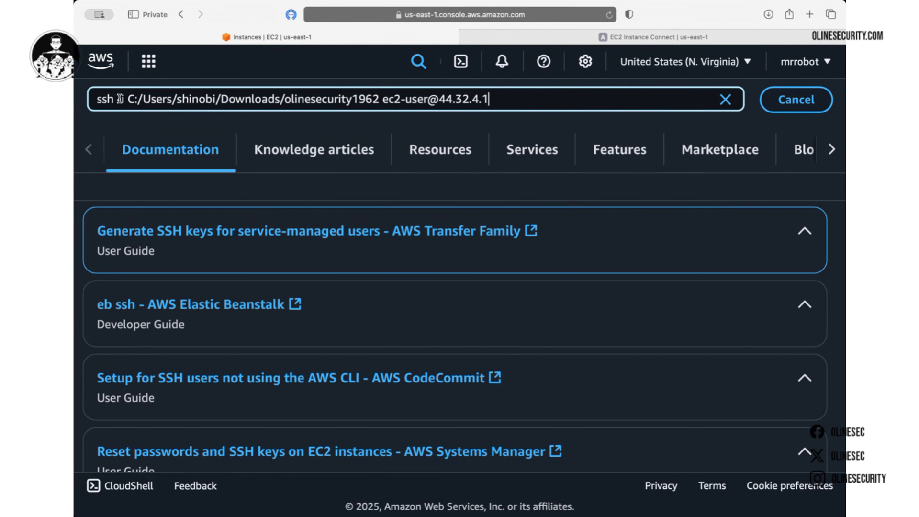
{"action": "left_click_drag", "start_coordinate": [117, 98], "coordinate": [376, 102]}
{"action": "left_click", "coordinate": [171, 94]}
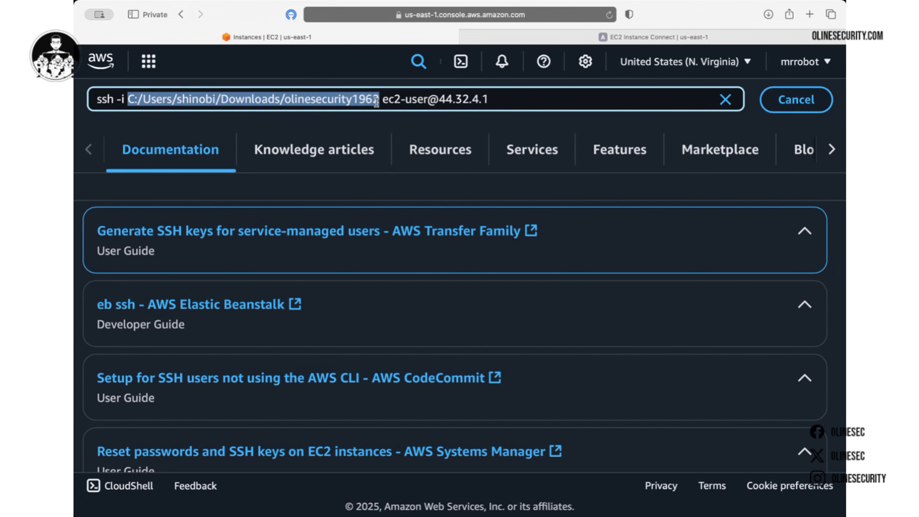
{"action": "left_click", "coordinate": [379, 99]}
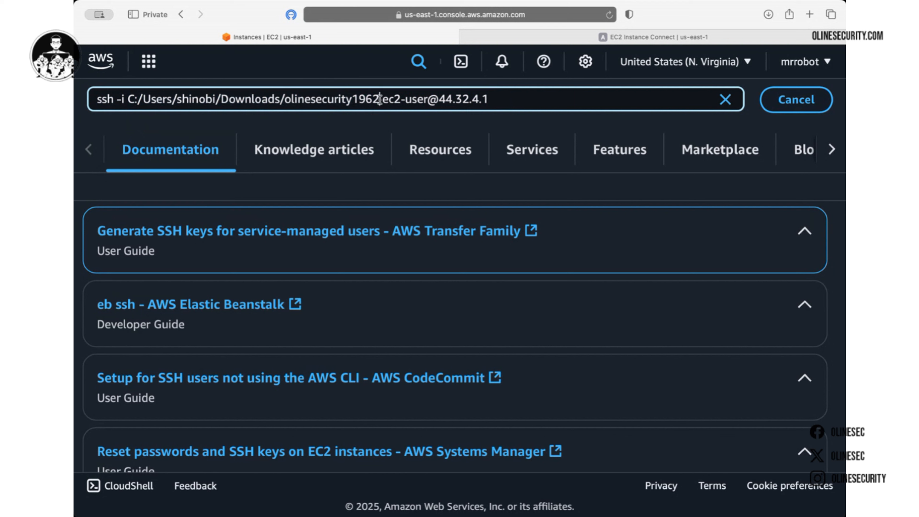
{"action": "left_click_drag", "start_coordinate": [376, 99], "coordinate": [284, 101]}
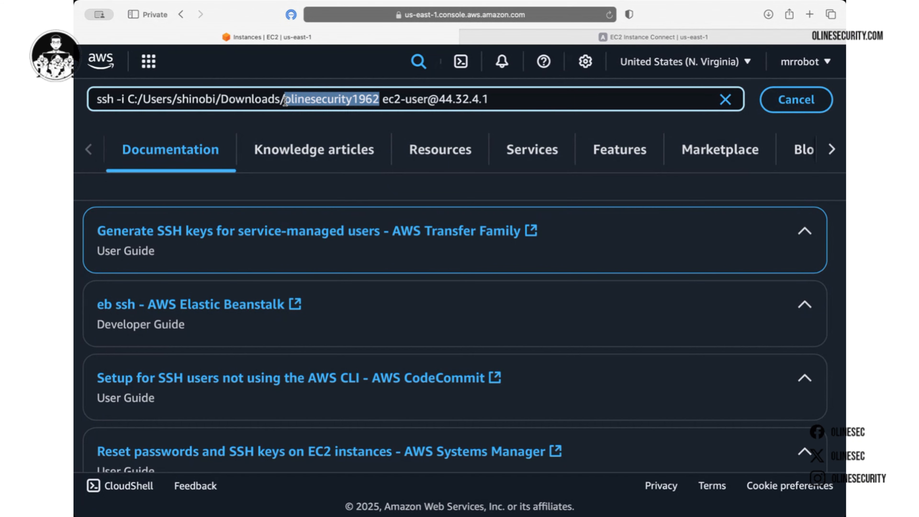
{"action": "double_click", "coordinate": [337, 98]}
Highlight ec2-user and 44.32.4.1, copy the whole command, then clear the search
{"action": "left_click_drag", "start_coordinate": [383, 99], "coordinate": [426, 98]}
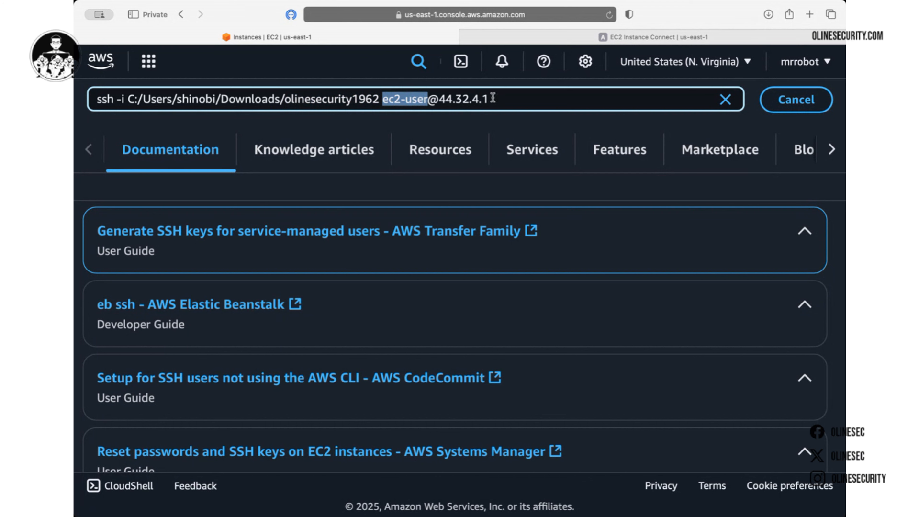
{"action": "left_click_drag", "start_coordinate": [492, 99], "coordinate": [434, 99]}
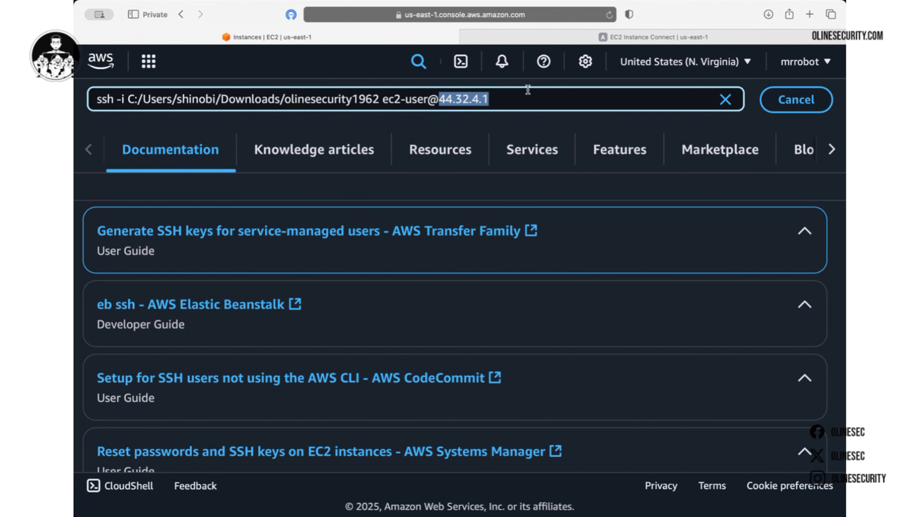
{"action": "key", "text": "super+a"}
{"action": "key", "text": "super+c"}
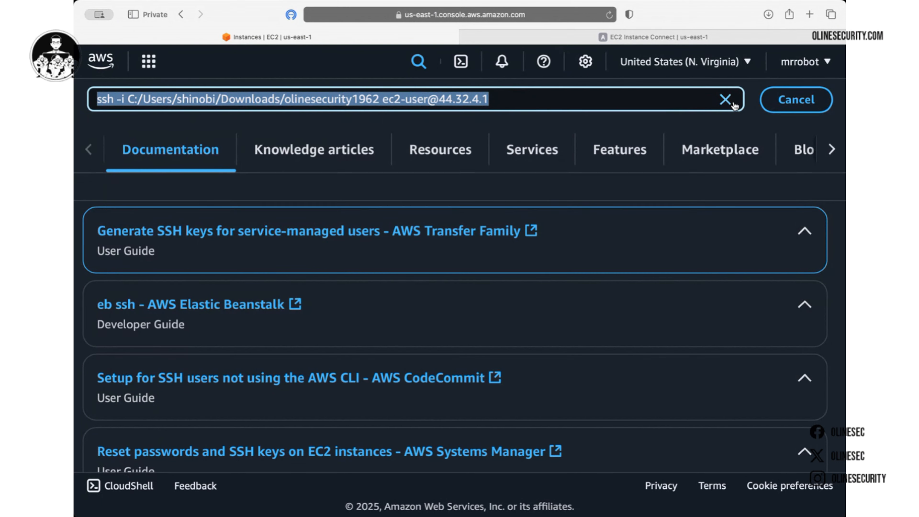
{"action": "left_click", "coordinate": [725, 101]}
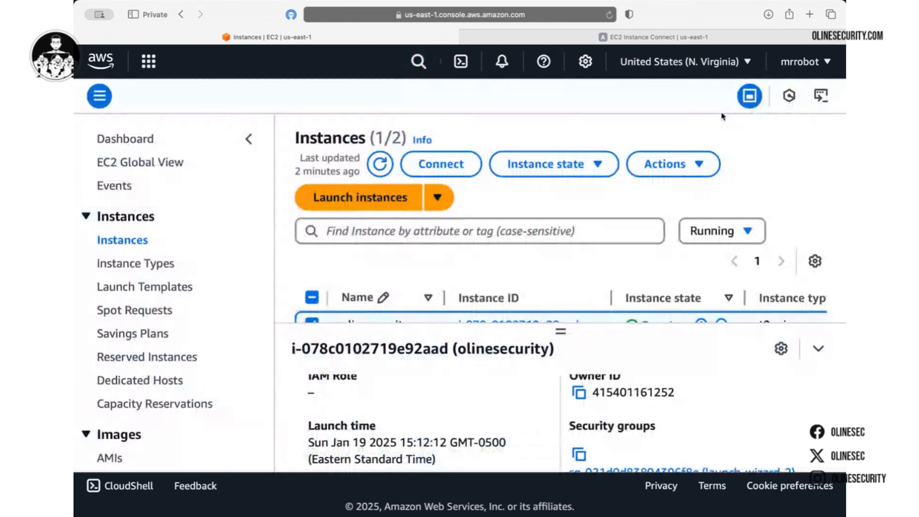
Reset the zoom, close the old Instance Connect tab, and open Connect for olinesecurity
{"action": "key", "text": "super+minus"}
{"action": "key", "text": "super+minus"}
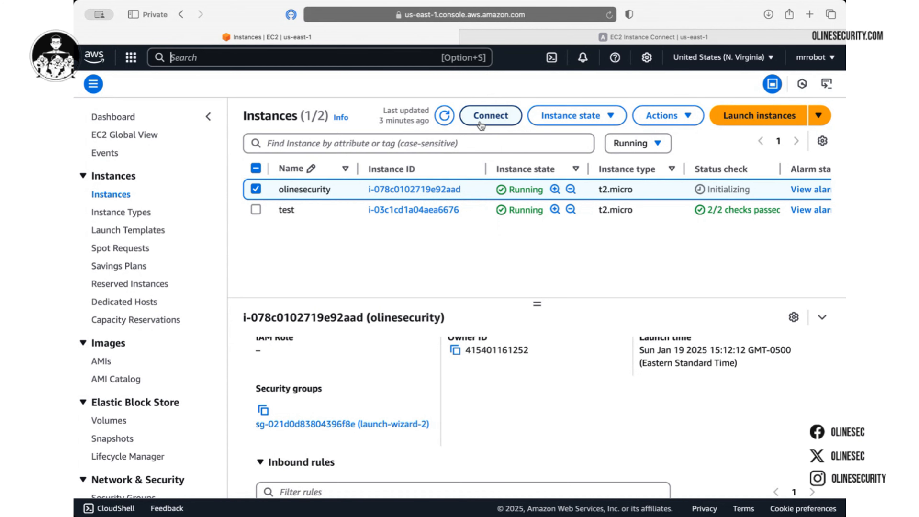
{"action": "left_click", "coordinate": [466, 36]}
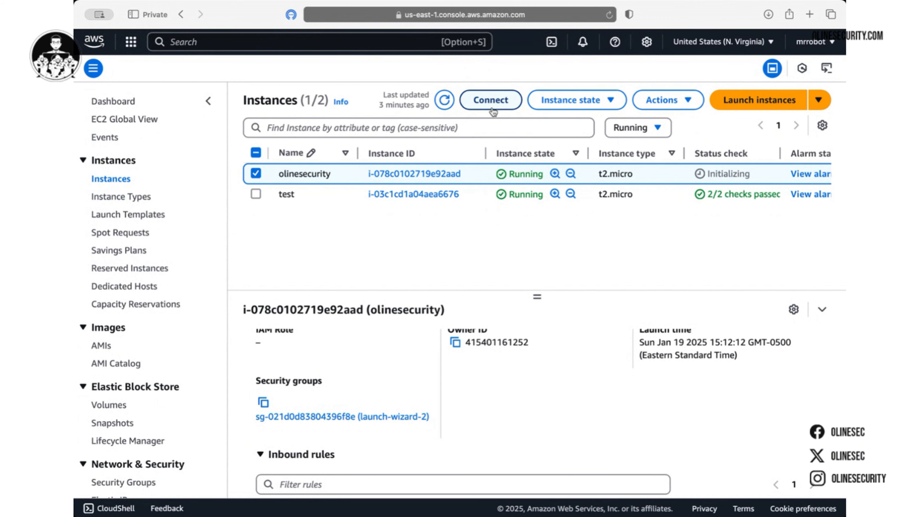
{"action": "left_click", "coordinate": [491, 105]}
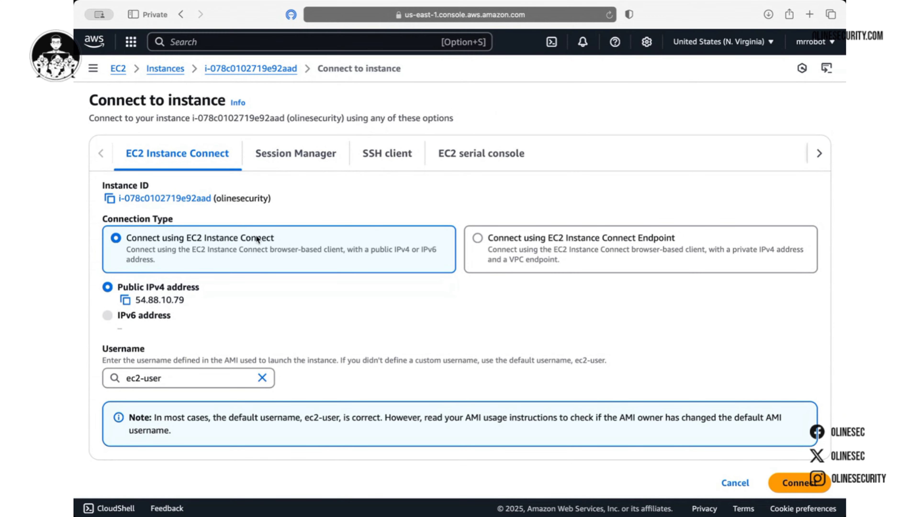
Connect to olinesecurity with EC2 Instance Connect, keeping the public IPv4 and ec2-user defaults
{"action": "scroll", "coordinate": [239, 177], "scroll_direction": "down", "scroll_amount": 2}
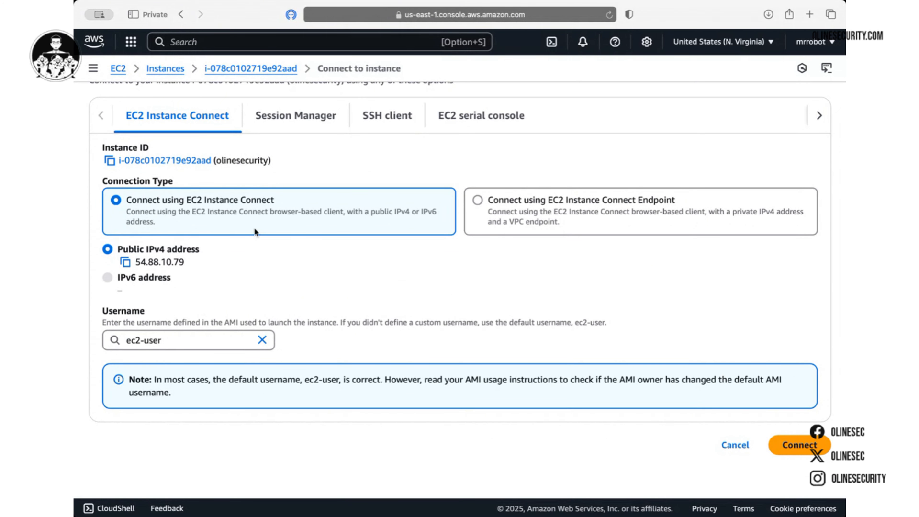
{"action": "scroll", "coordinate": [254, 229], "scroll_direction": "up", "scroll_amount": 2}
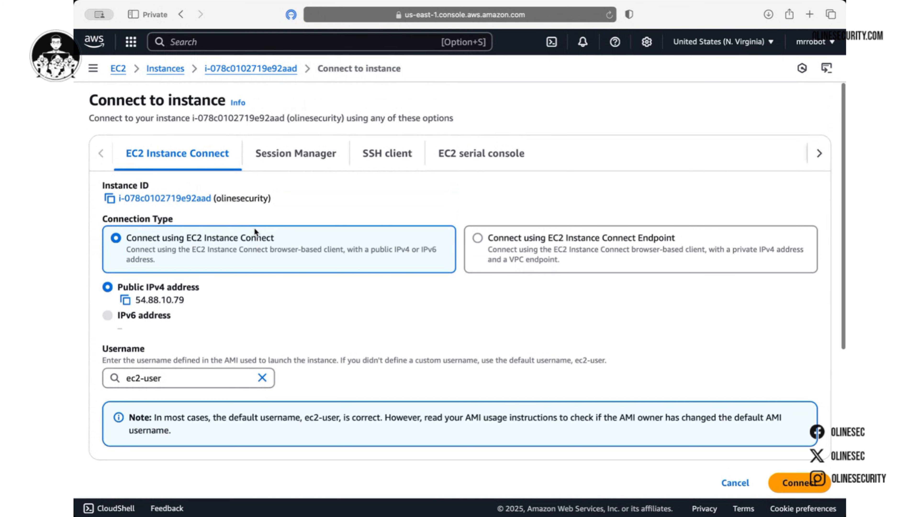
{"action": "scroll", "coordinate": [255, 231], "scroll_direction": "down", "scroll_amount": 1}
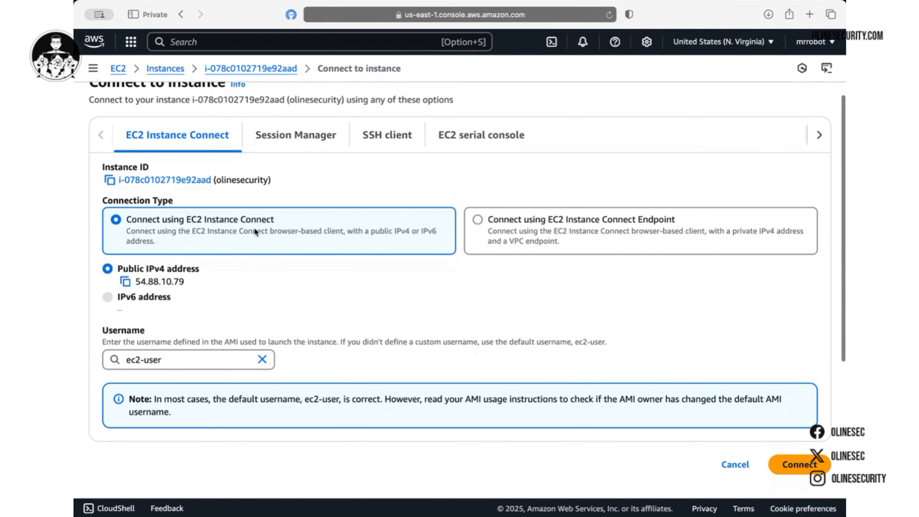
{"action": "left_click", "coordinate": [794, 464]}
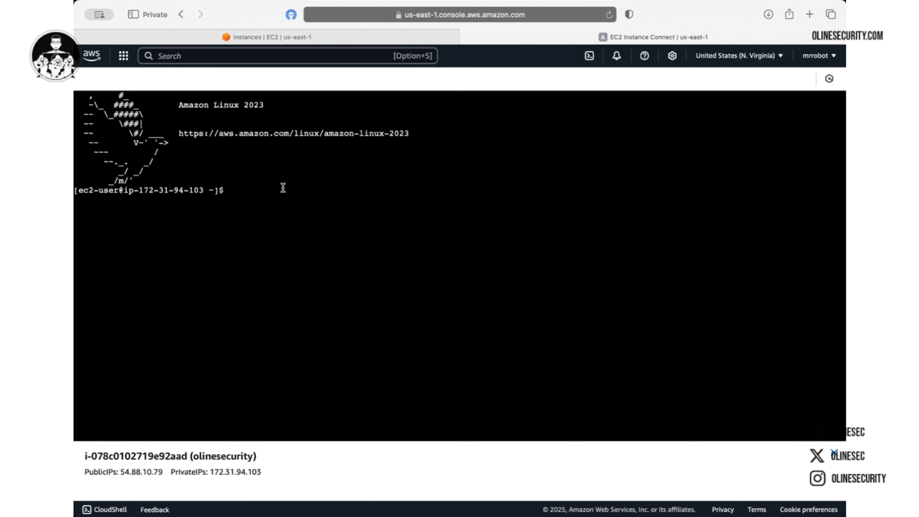
Run whoami to confirm the user is ec2-user, then paste the copied ssh command without running it
{"action": "type", "text": "whoami"}
{"action": "key", "text": "Return"}
{"action": "key", "text": "super+v"}
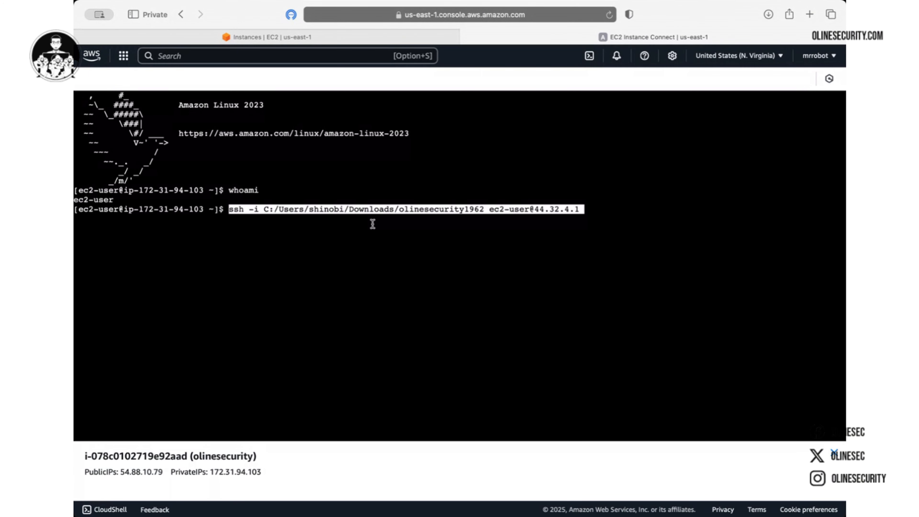
Highlight the key path and the IP address 44.32.4.1 in the pasted ssh command
{"action": "left_click_drag", "start_coordinate": [231, 208], "coordinate": [531, 209]}
{"action": "left_click", "coordinate": [509, 207]}
{"action": "left_click_drag", "start_coordinate": [536, 208], "coordinate": [582, 210]}
{"action": "left_click", "coordinate": [585, 212]}
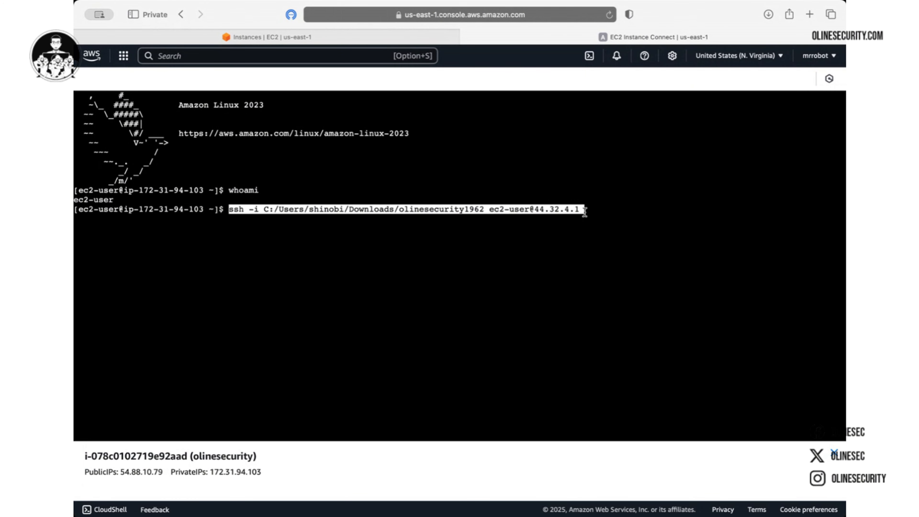